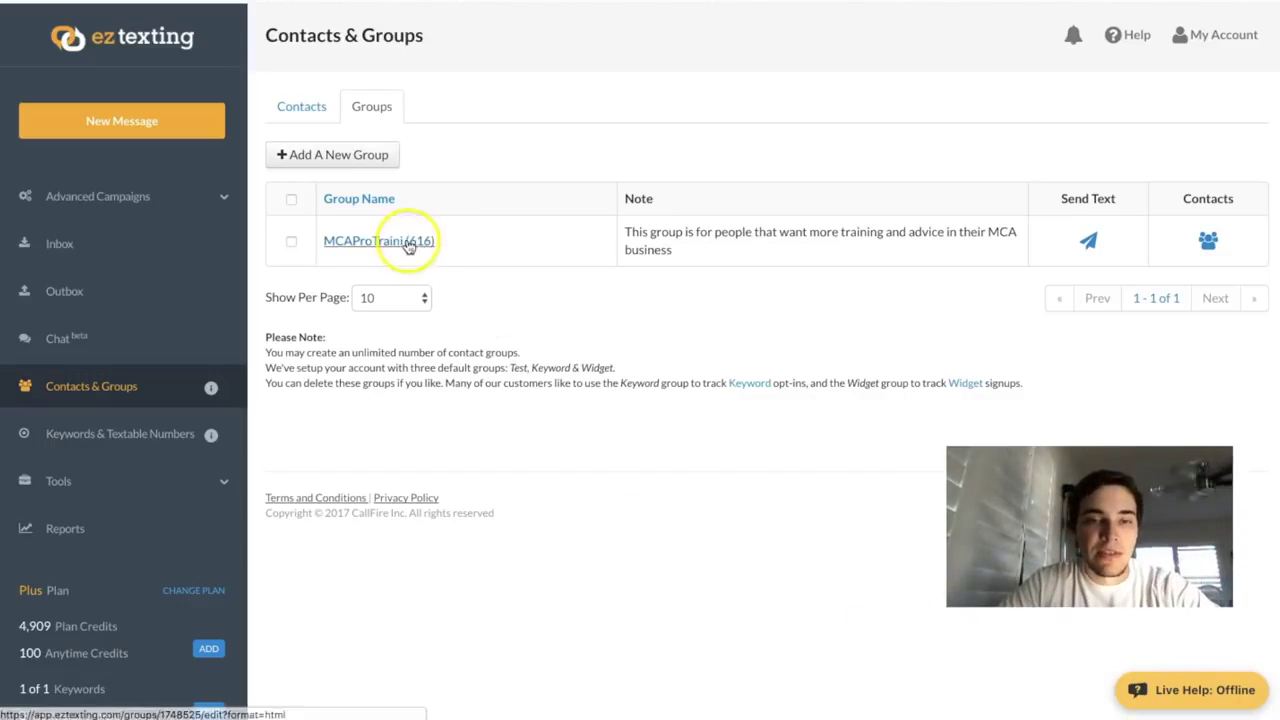
# - Open the account's overview of keywords and textable numbers
pyautogui.click(128, 452)
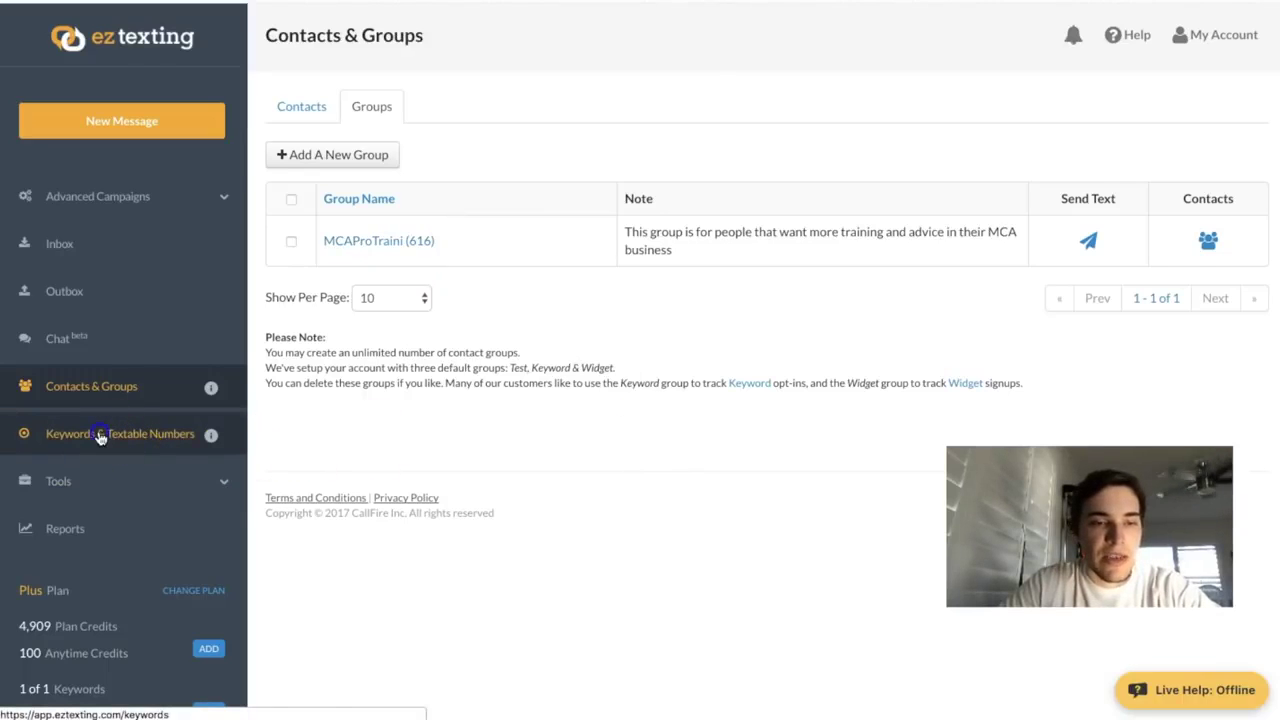
pyautogui.click(98, 435)
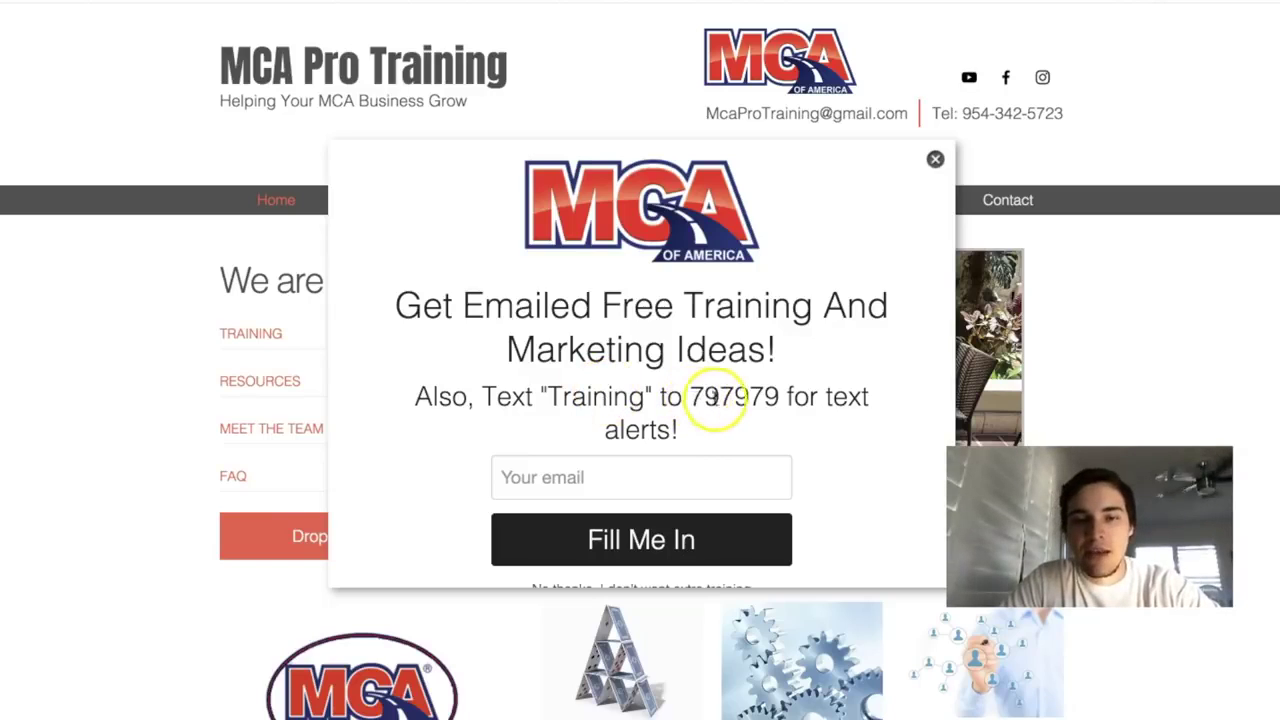
# - Switch to the MCA Pro Training website and highlight the short code 797979 in its sign-up pop-up
pyautogui.moveTo(779, 396); pyautogui.dragTo(703, 395)
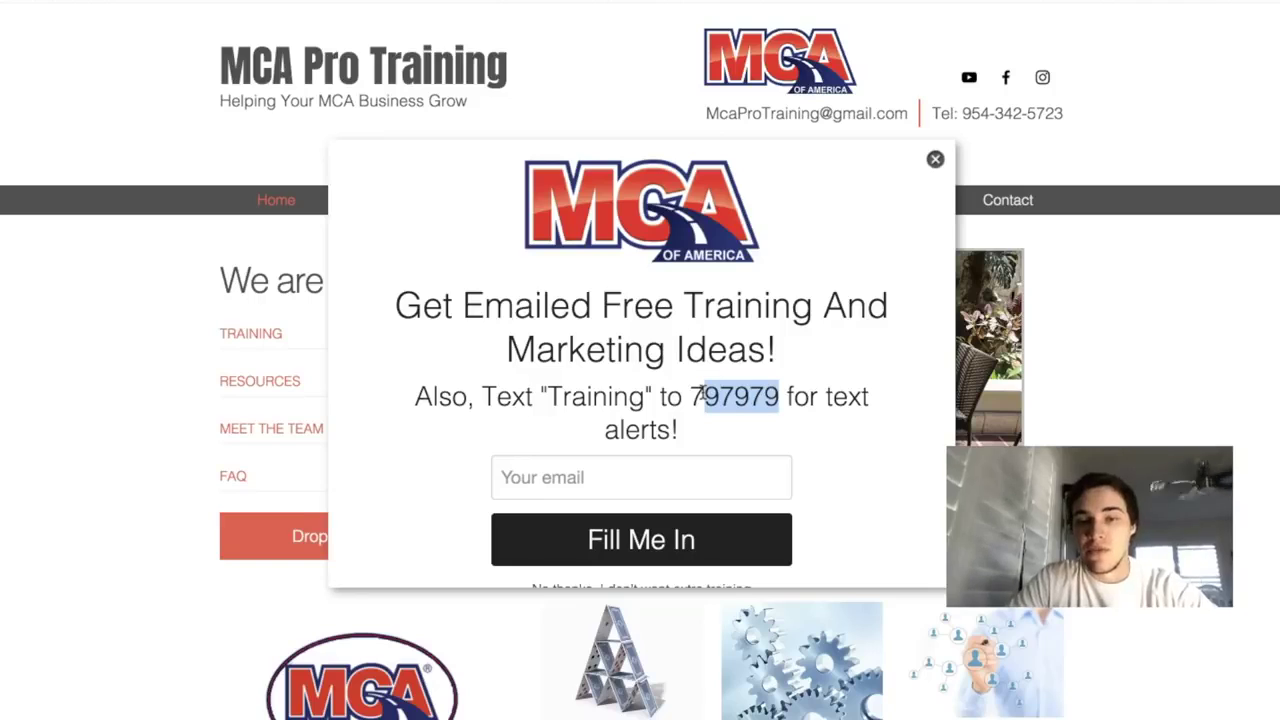
pyautogui.moveTo(700, 396); pyautogui.dragTo(777, 389)
pyautogui.click(745, 390)
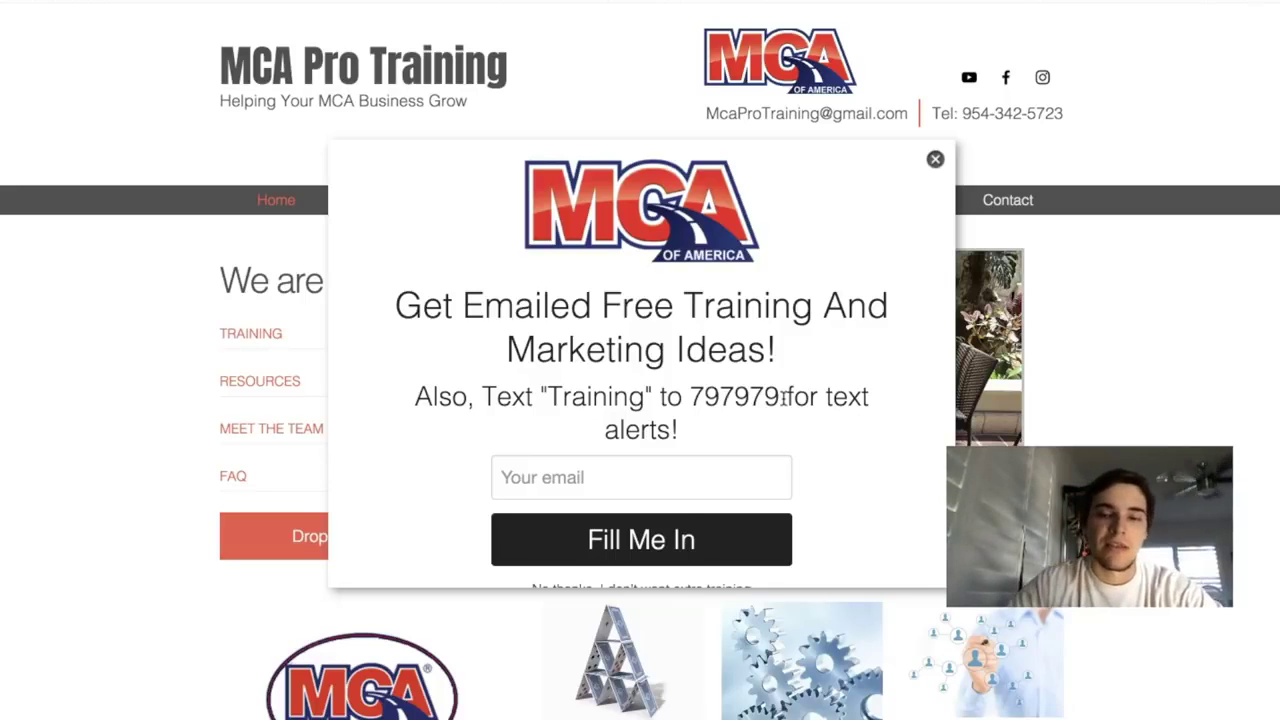
pyautogui.moveTo(694, 393); pyautogui.dragTo(780, 395)
pyautogui.click(780, 395)
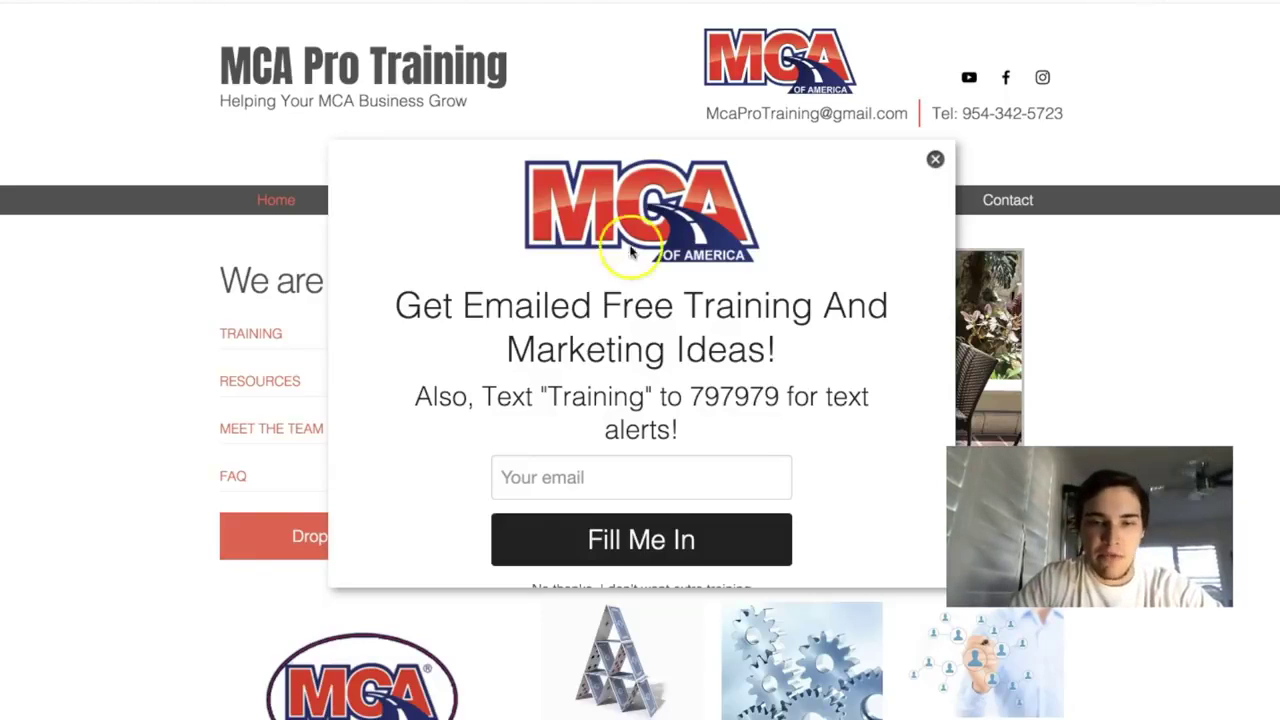
pyautogui.scroll(-1, 710, 345)
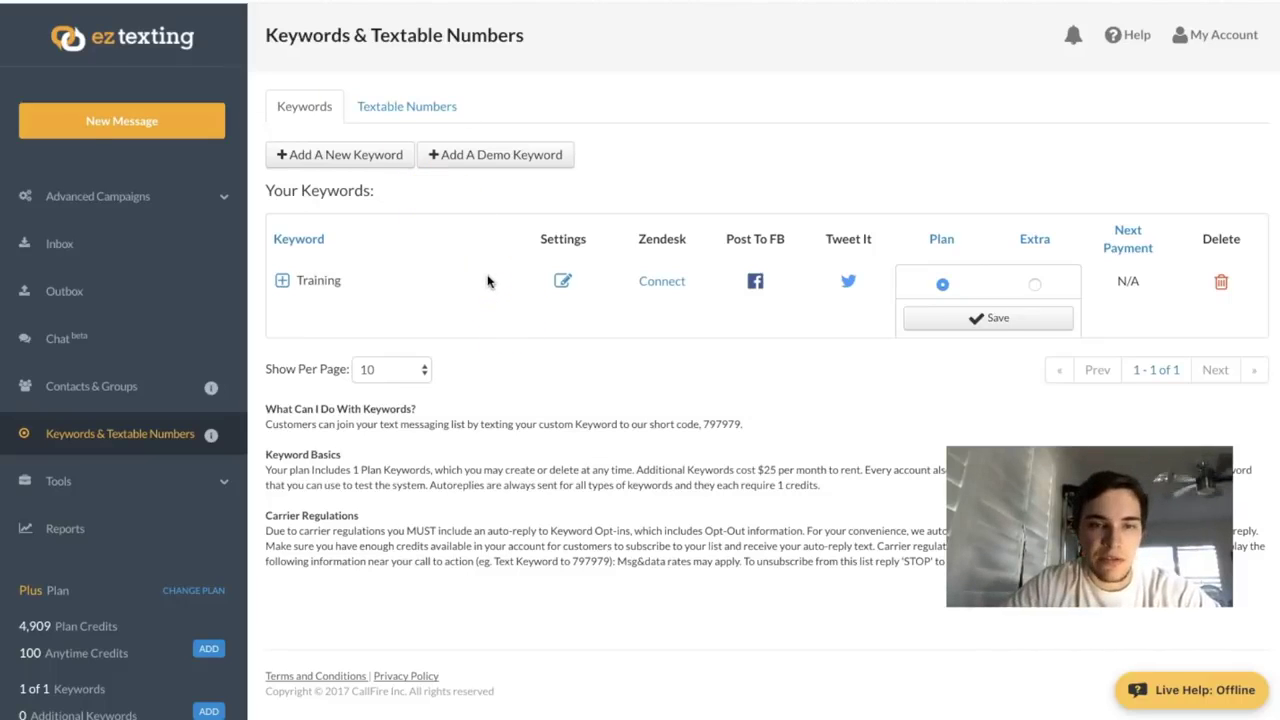
# - Return to the EZ Texting keywords overview and open the form for adding a new keyword, with the keyword field ready for entry
pyautogui.click(106, 432)
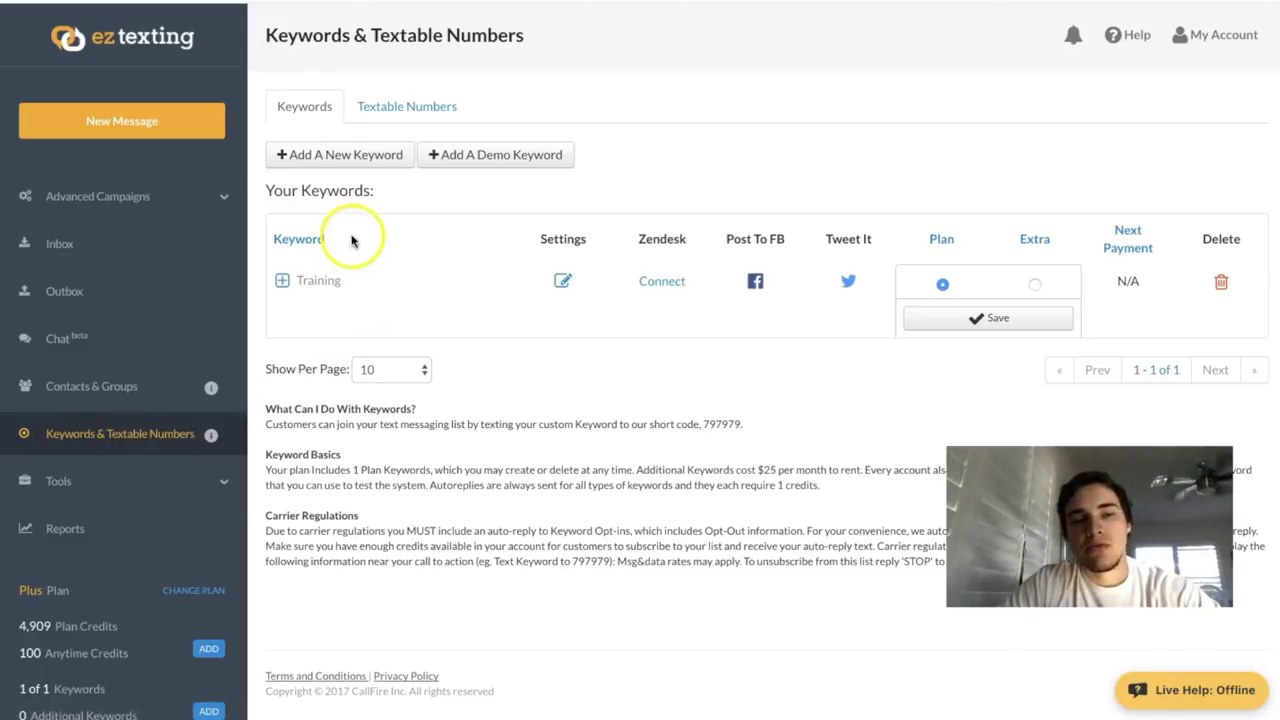
pyautogui.click(341, 156)
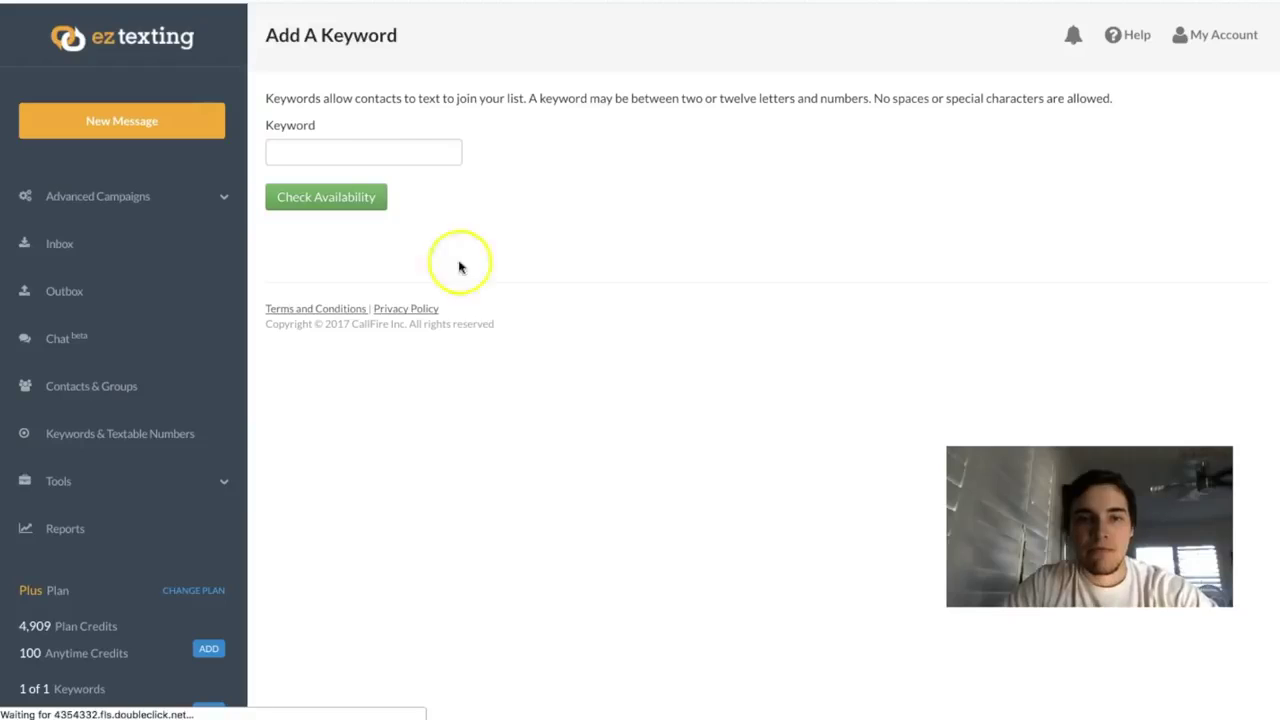
pyautogui.click(360, 147)
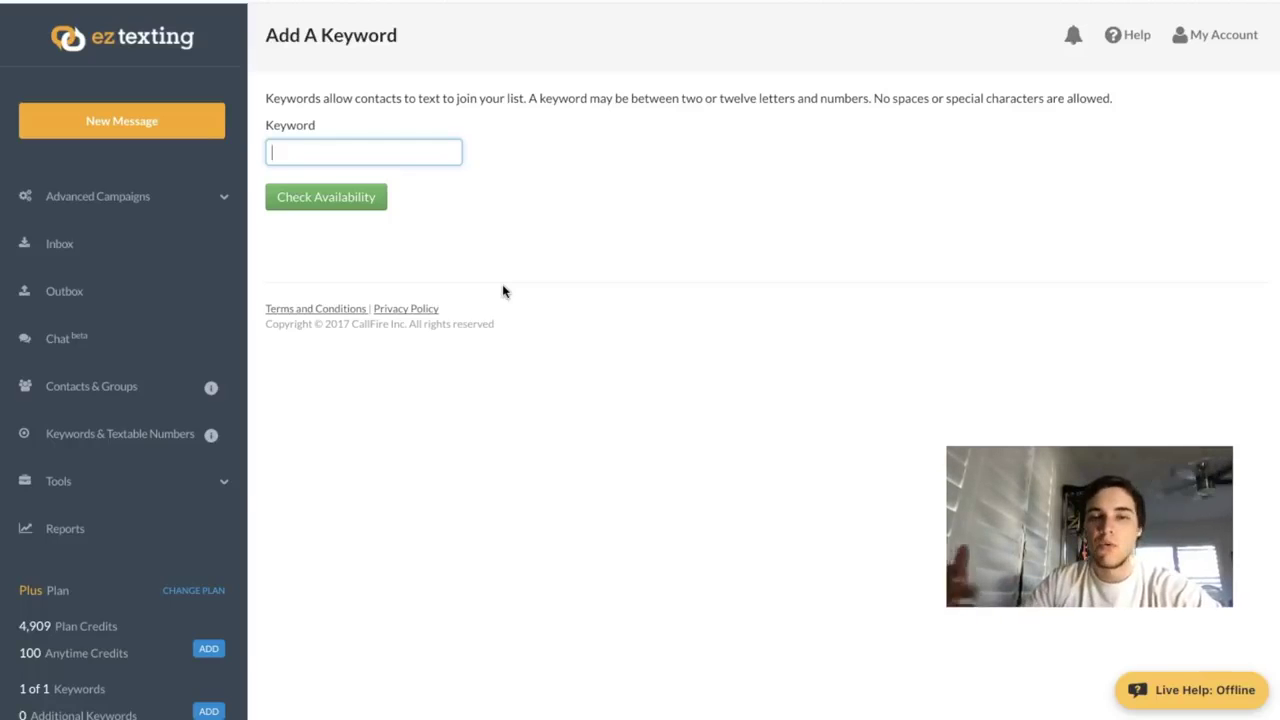
pyautogui.click(503, 290)
pyautogui.click(324, 147)
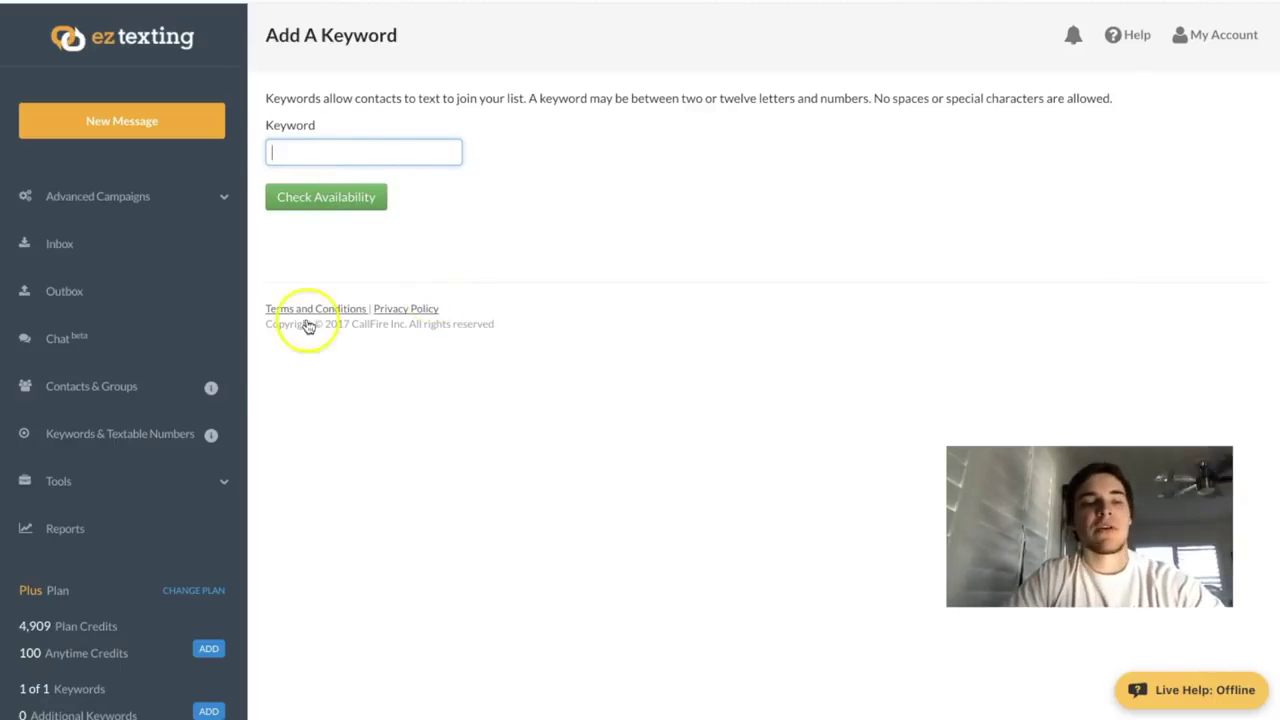
# - Start a new contact group and name it Prospects
pyautogui.click(148, 380)
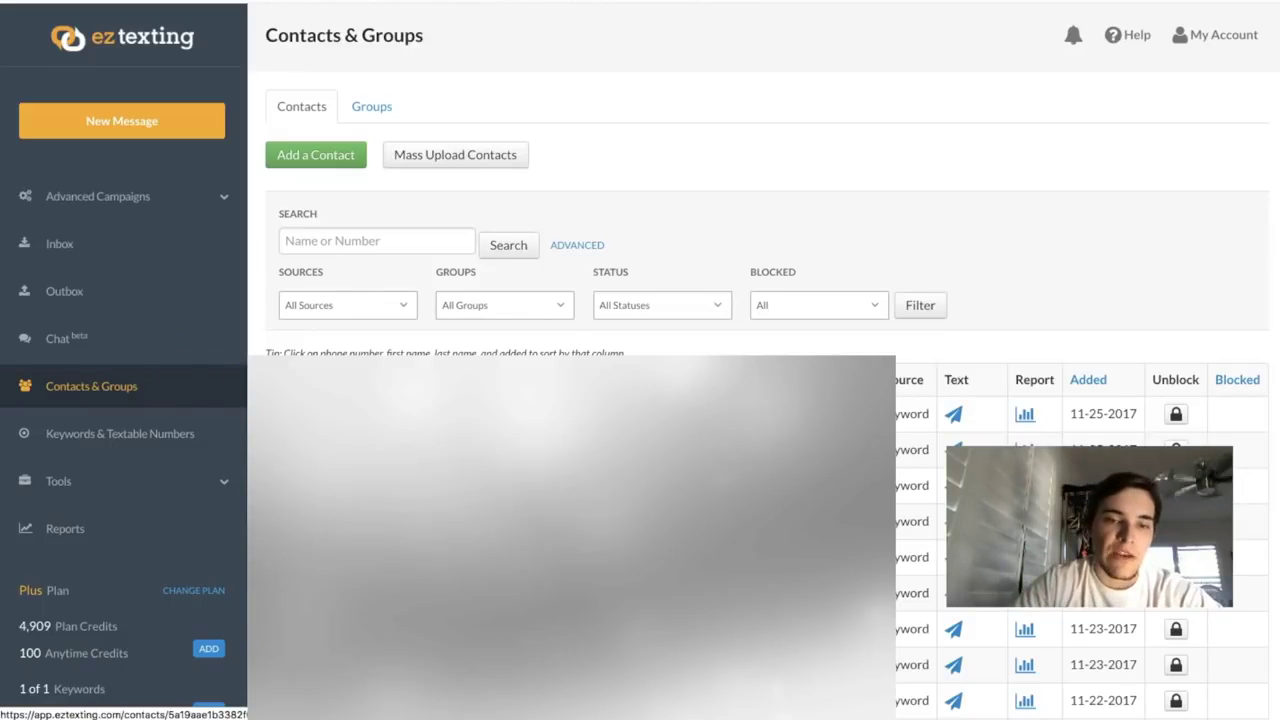
pyautogui.click(391, 107)
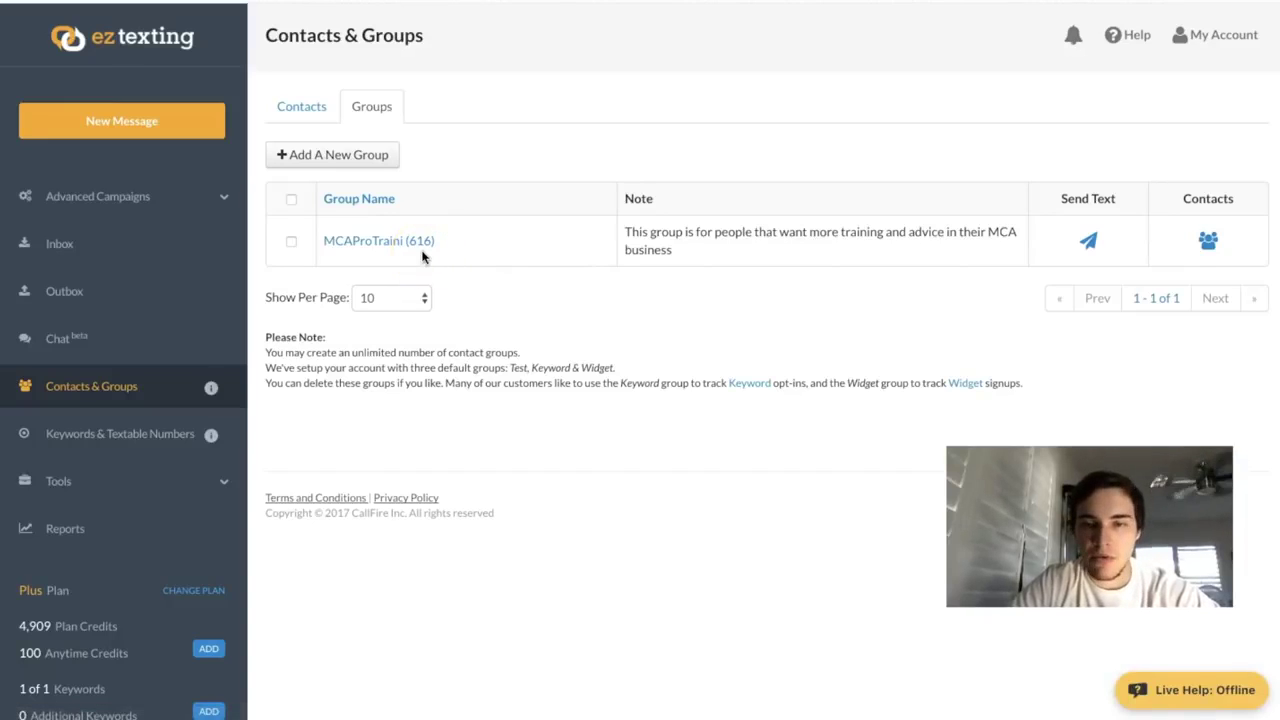
pyautogui.click(357, 158)
pyautogui.click(353, 131)
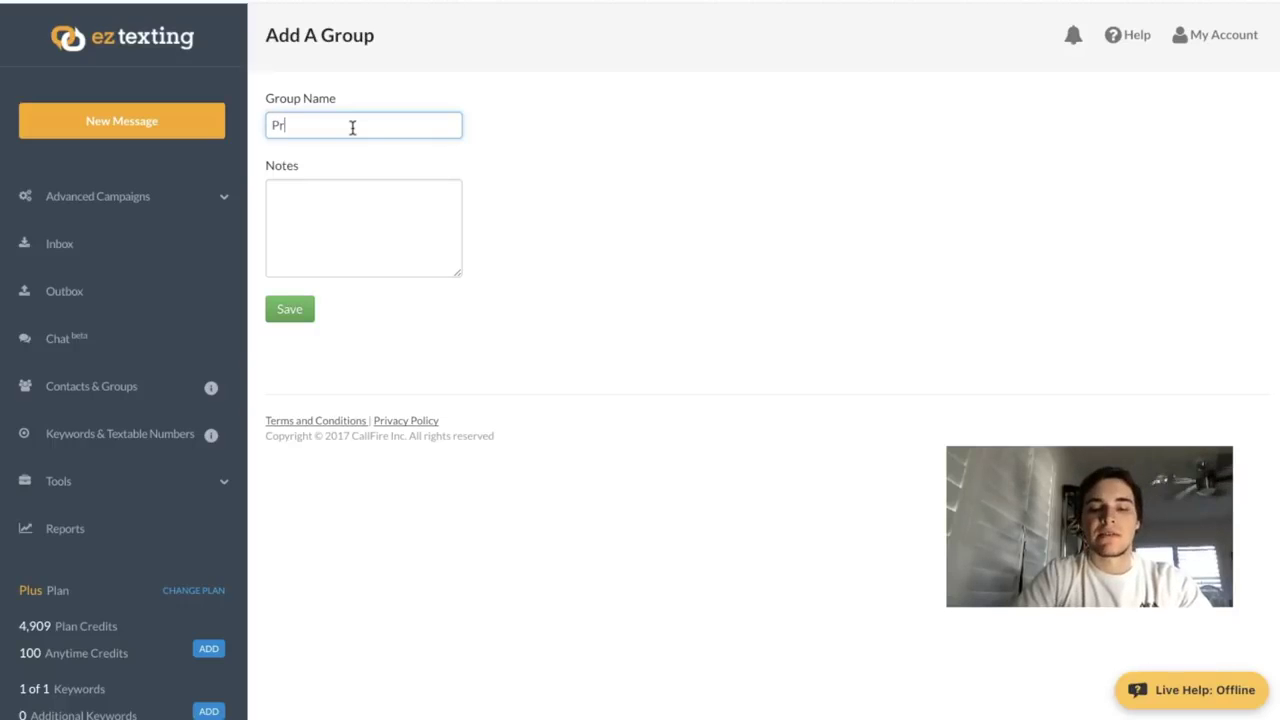
# - Add the note "This is a group of people that are interested in joining my mca biz" and save the group
pyautogui.click(343, 246)
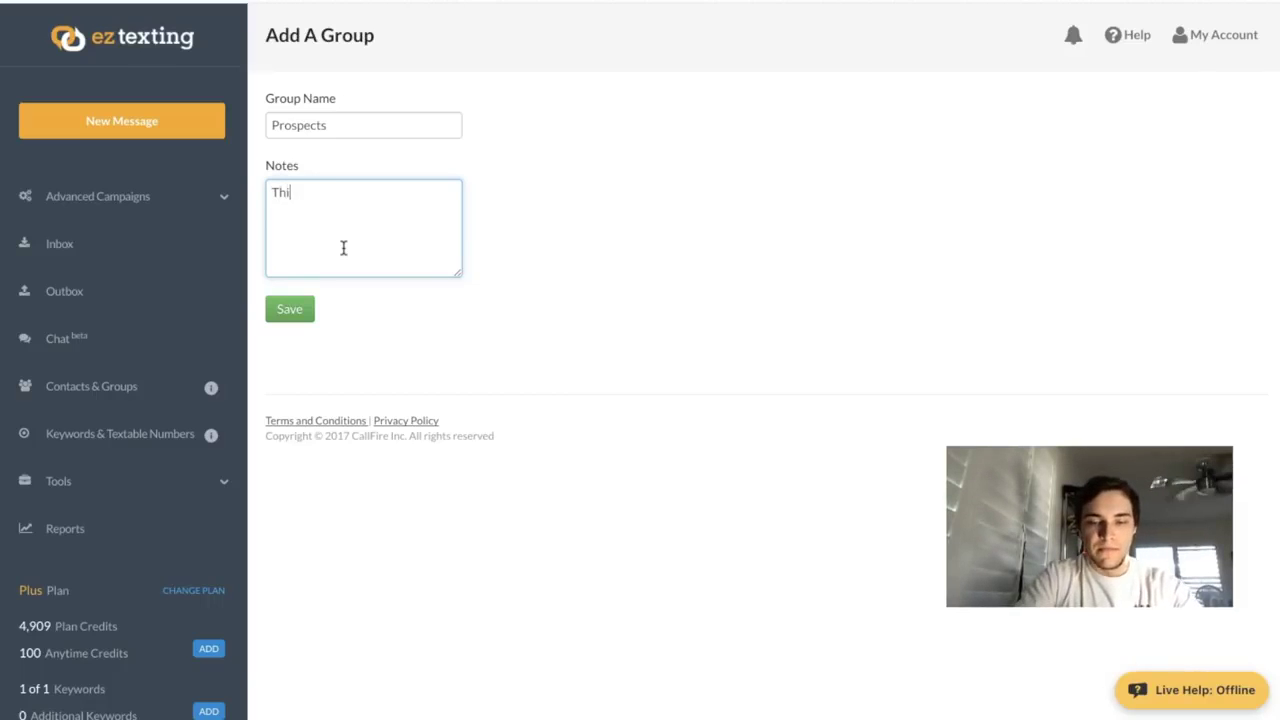
pyautogui.write('a grou')
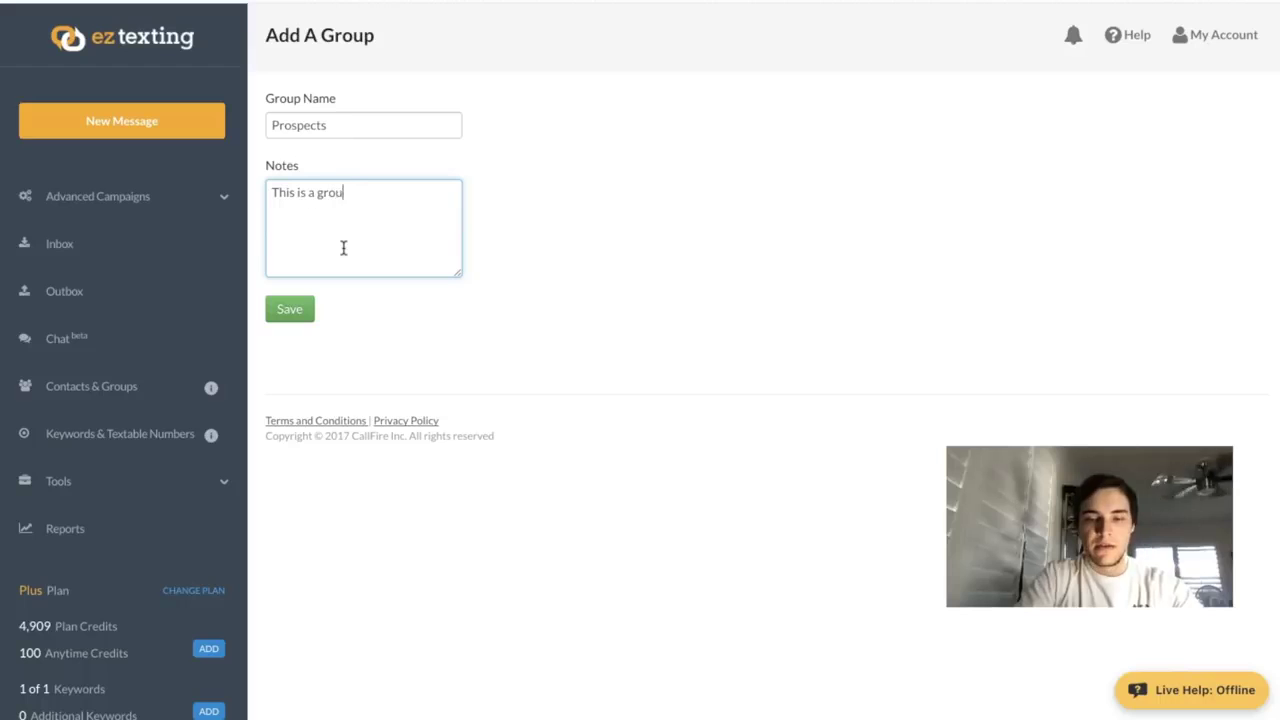
pyautogui.write('p of poeple')
pyautogui.press('BackSpace')
pyautogui.press('BackSpace')
pyautogui.press('BackSpace')
pyautogui.write('ople tjay')
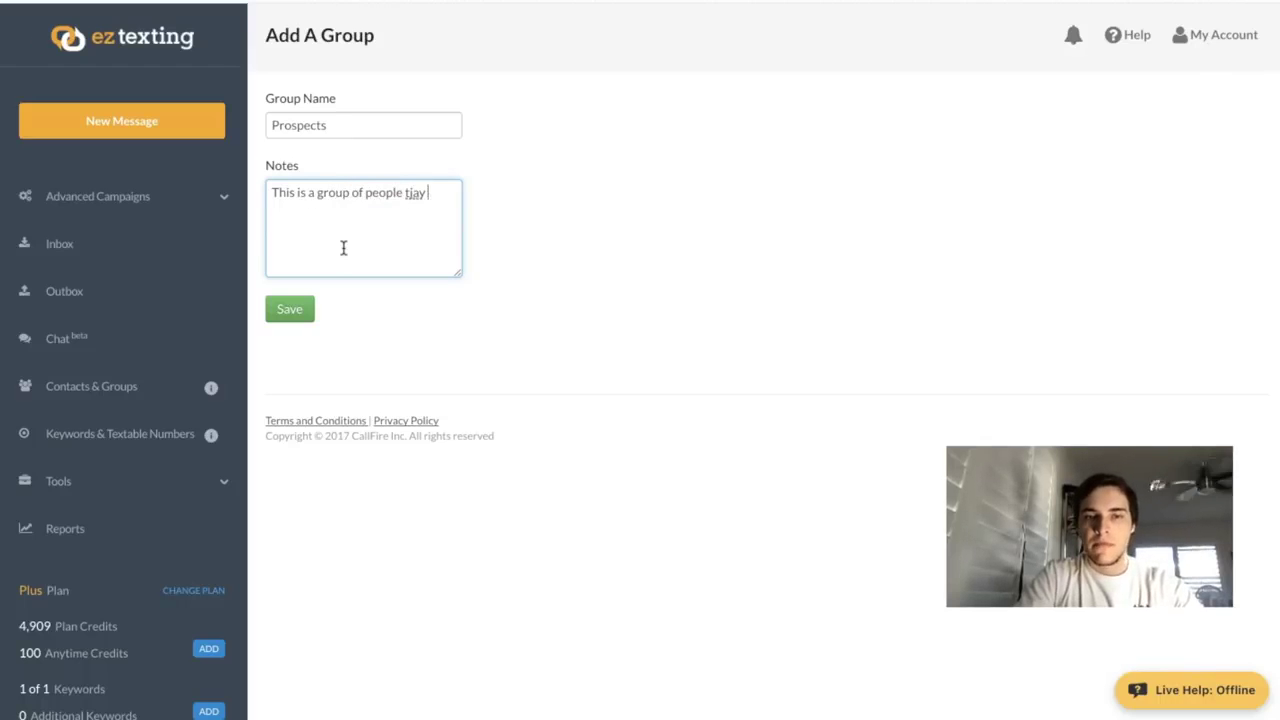
pyautogui.press('BackSpace')
pyautogui.press('BackSpace')
pyautogui.write('hat are inte')
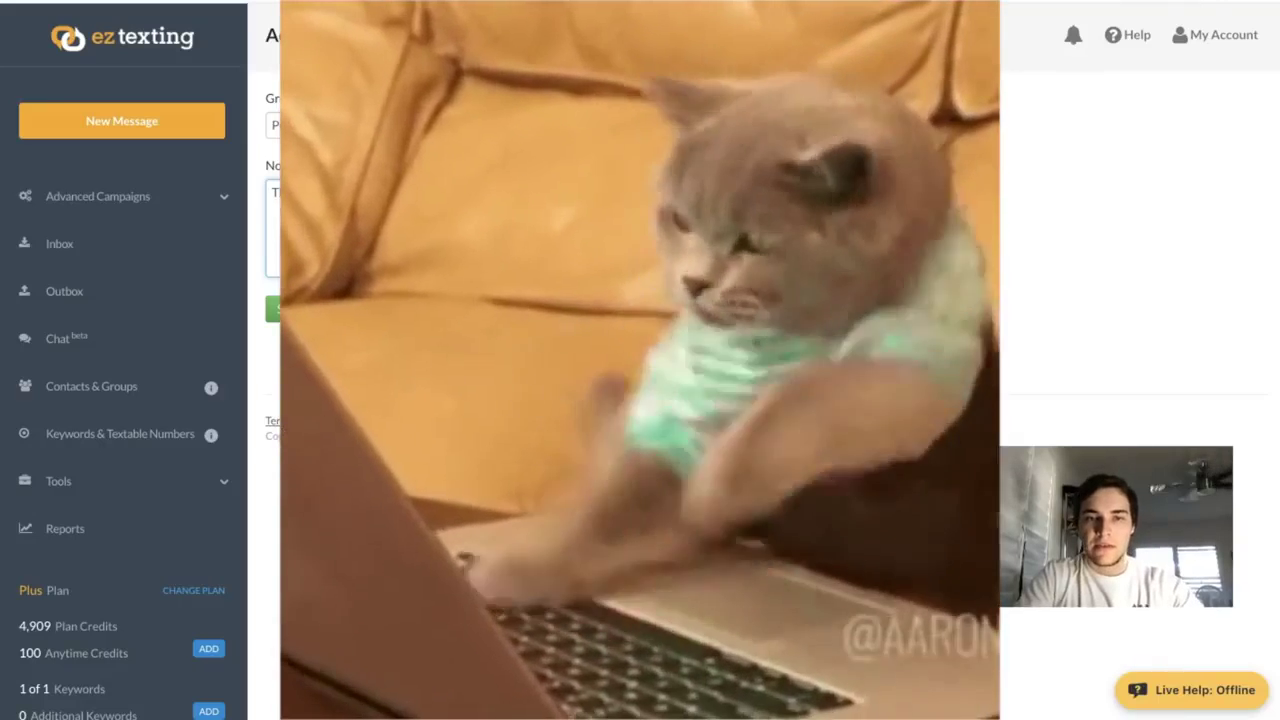
pyautogui.write('retse')
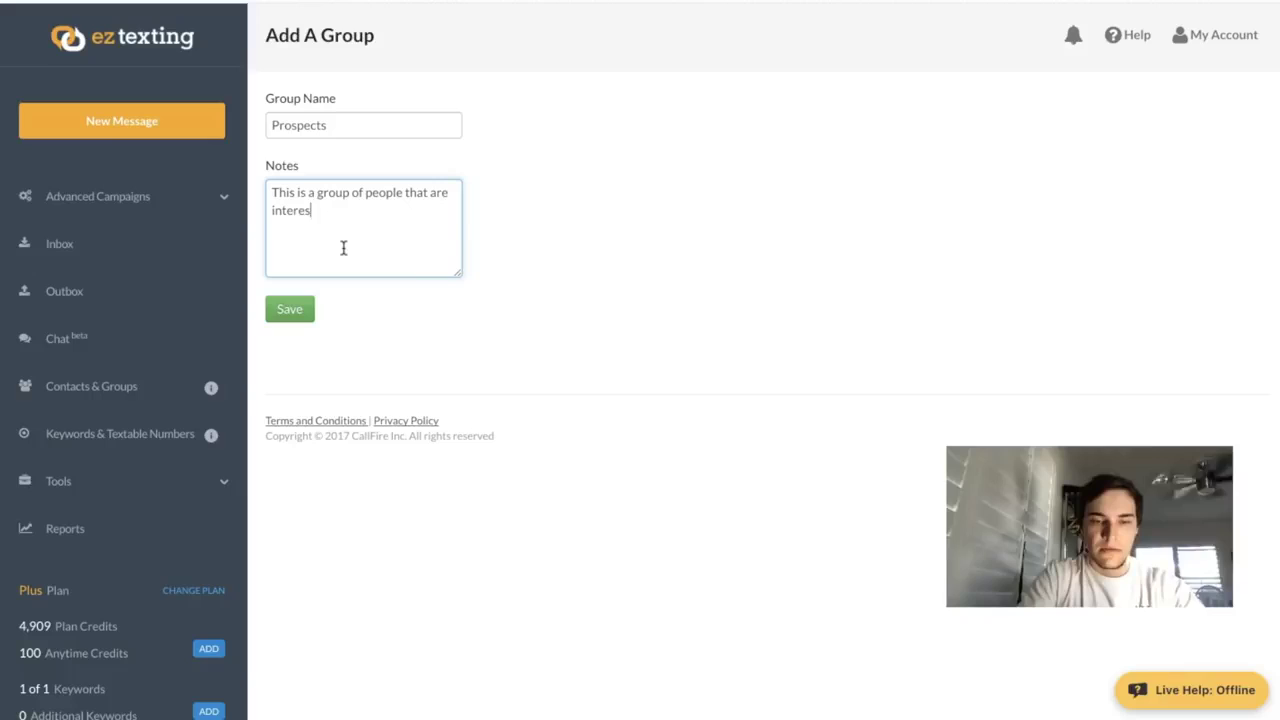
pyautogui.write('in joining my ')
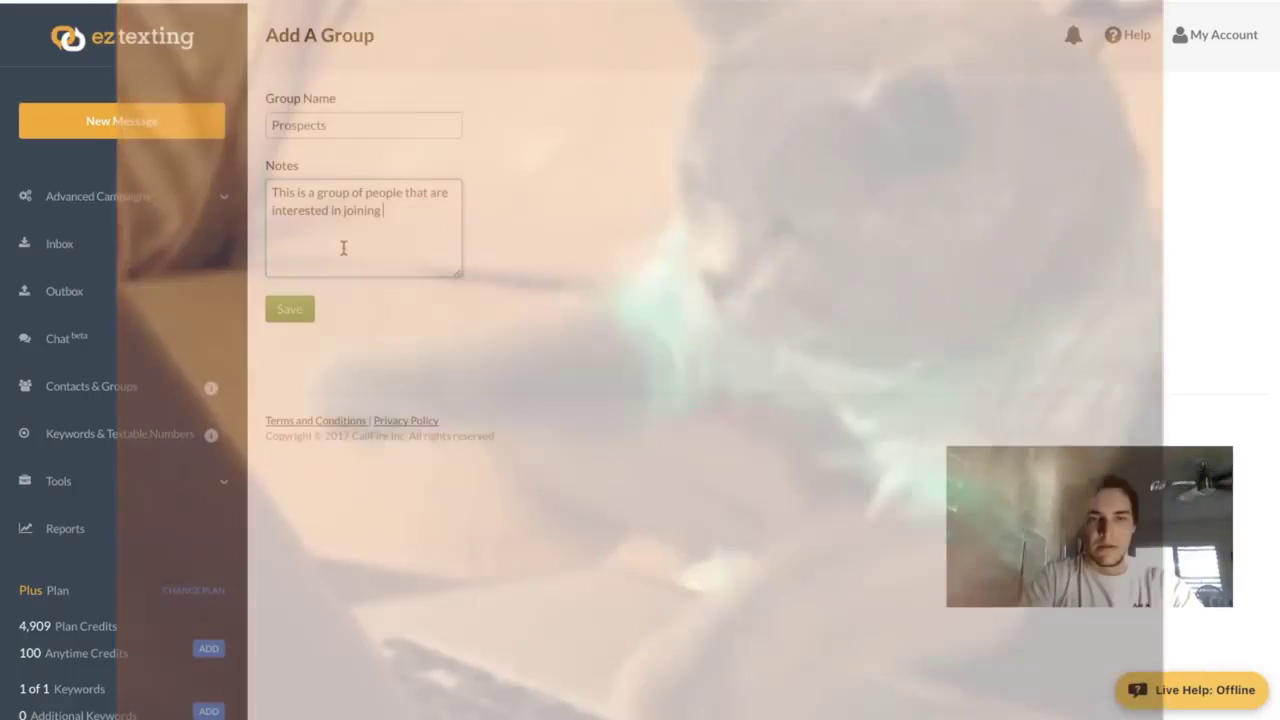
pyautogui.write('mca buiz')
pyautogui.click(297, 310)
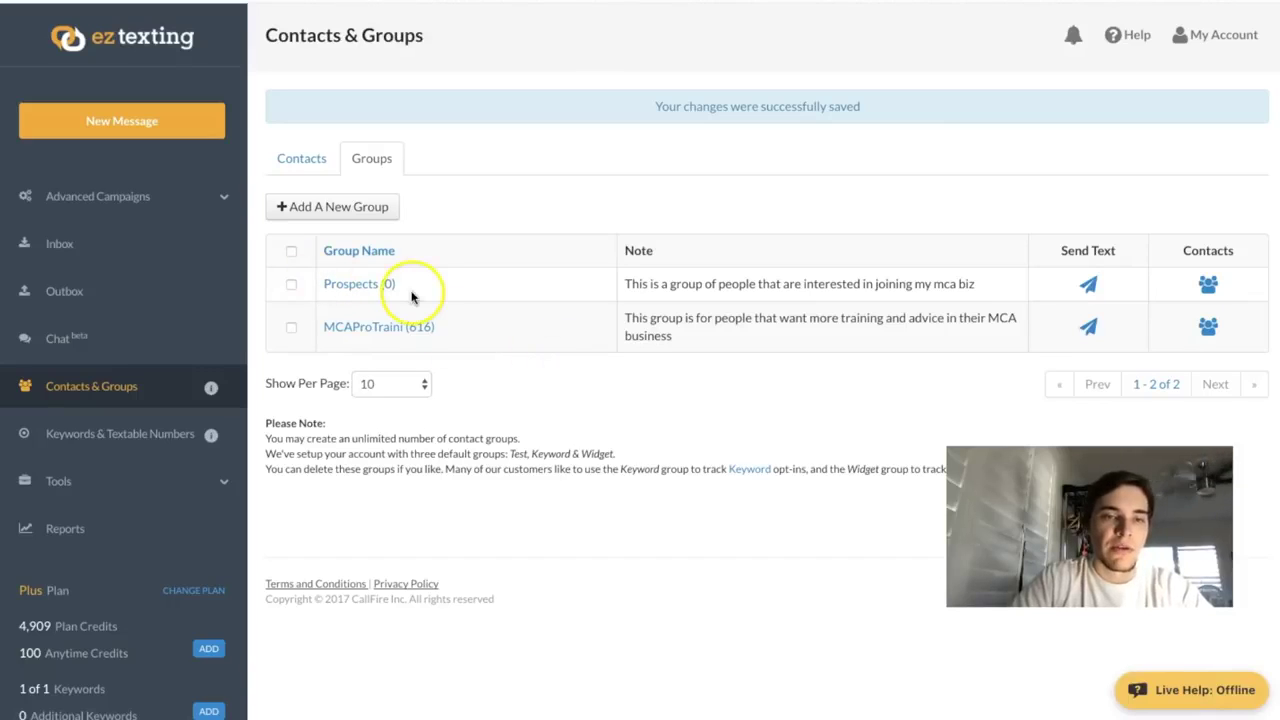
# - Open the MCAProTraining drip campaign from the list of drip campaigns
pyautogui.click(183, 199)
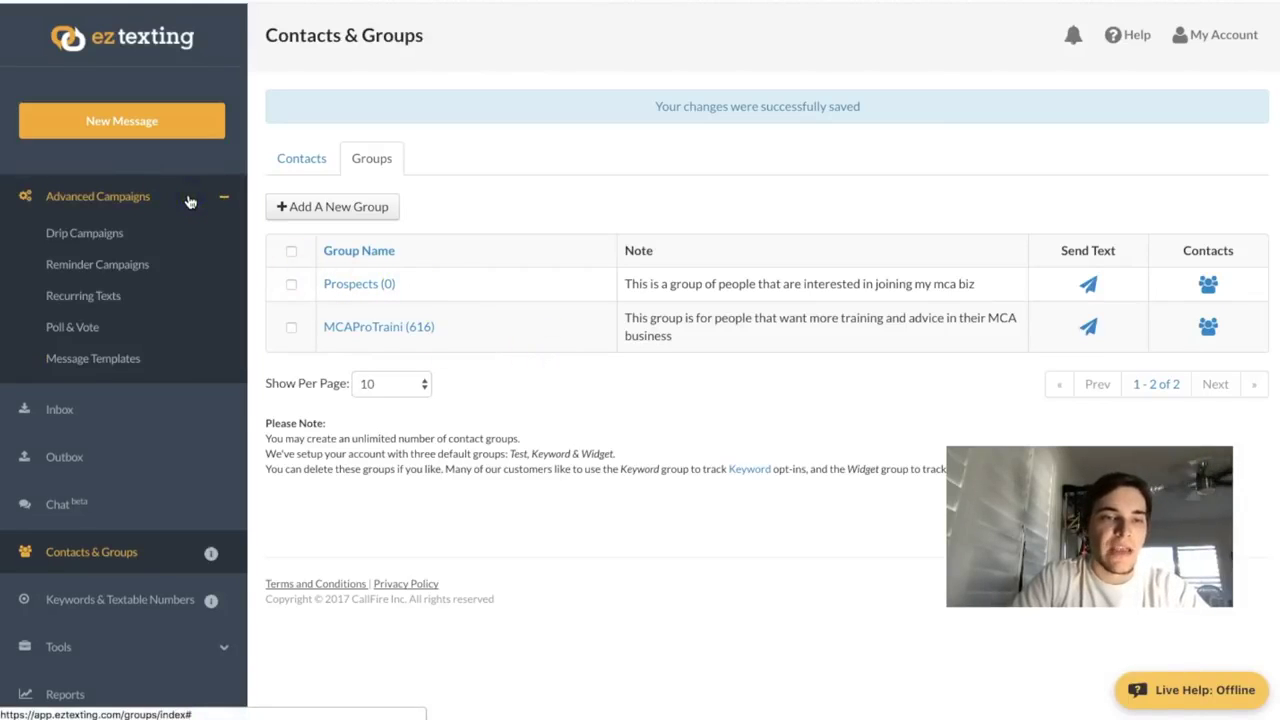
pyautogui.click(84, 234)
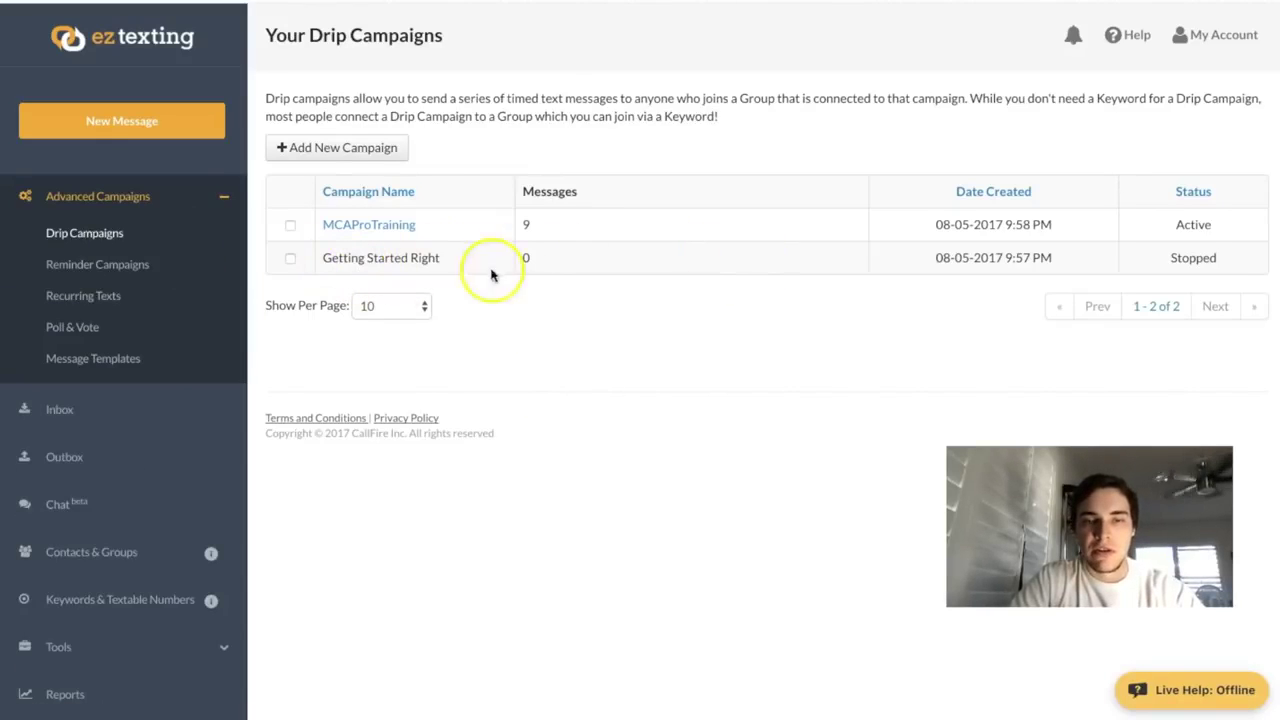
pyautogui.click(396, 226)
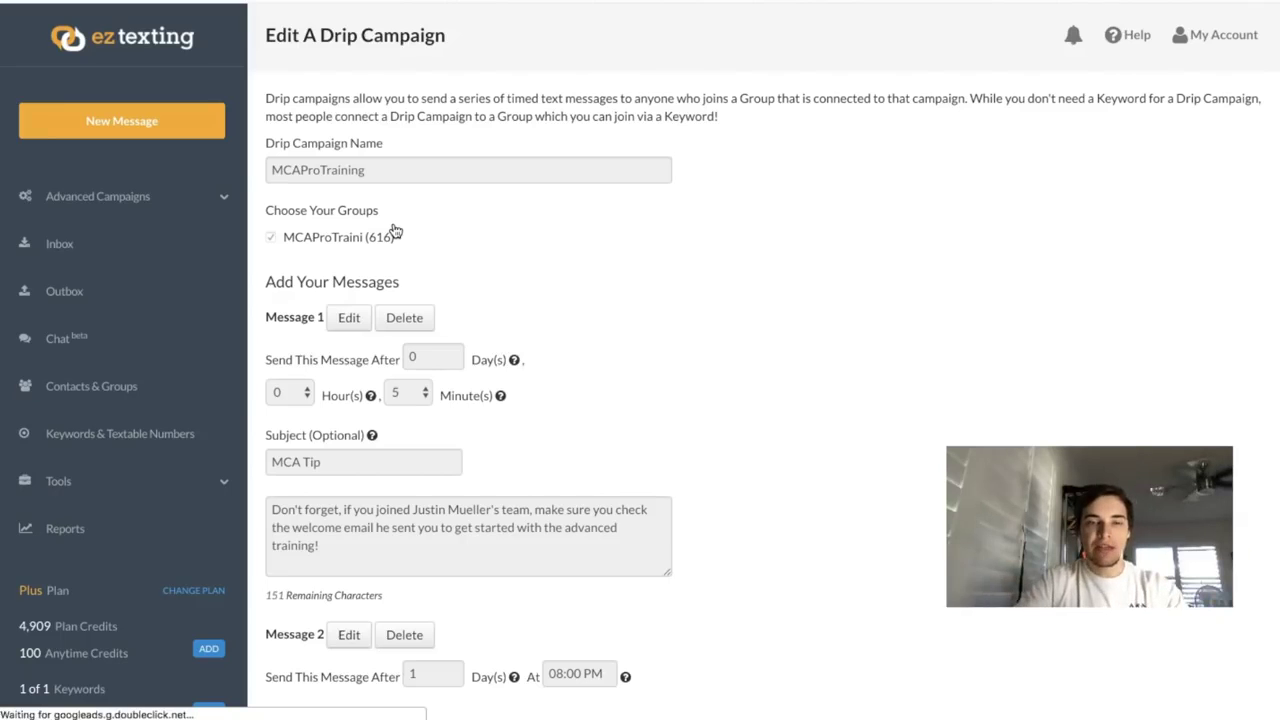
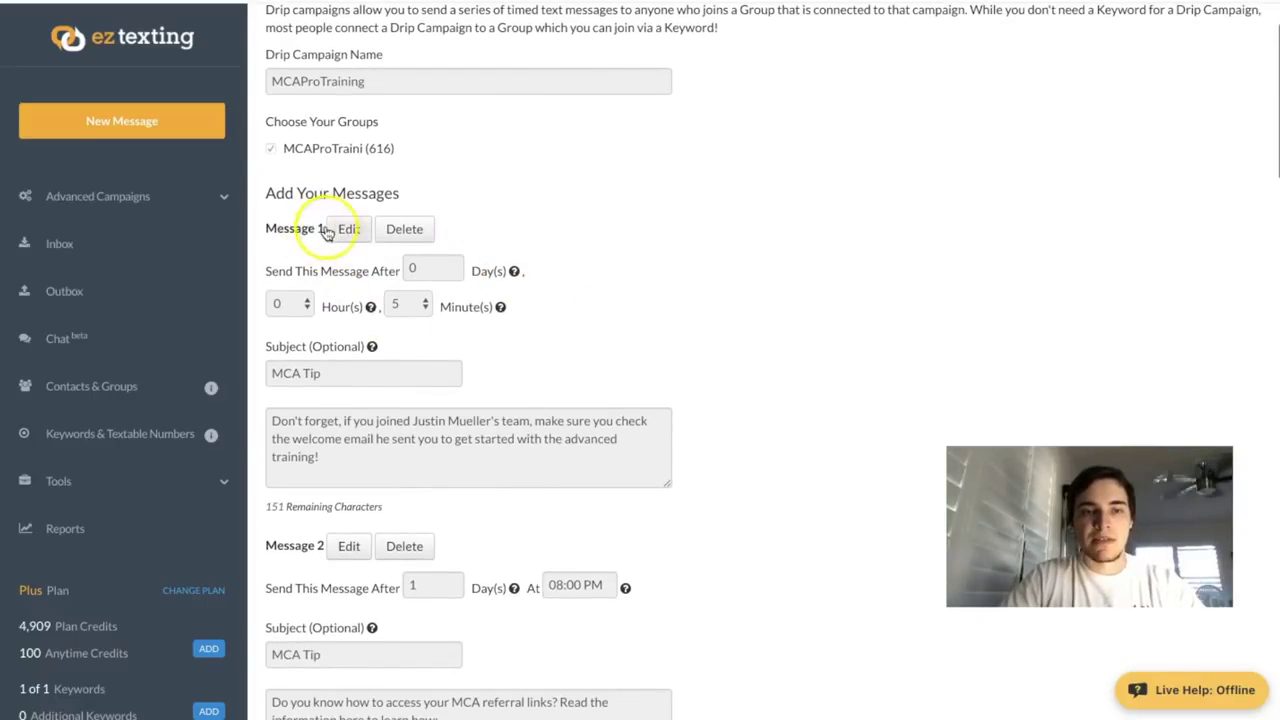
# - Open Message 1 of the drip campaign for editing and choose 5 minutes as its sending delay
pyautogui.scroll(-1, 448, 288)
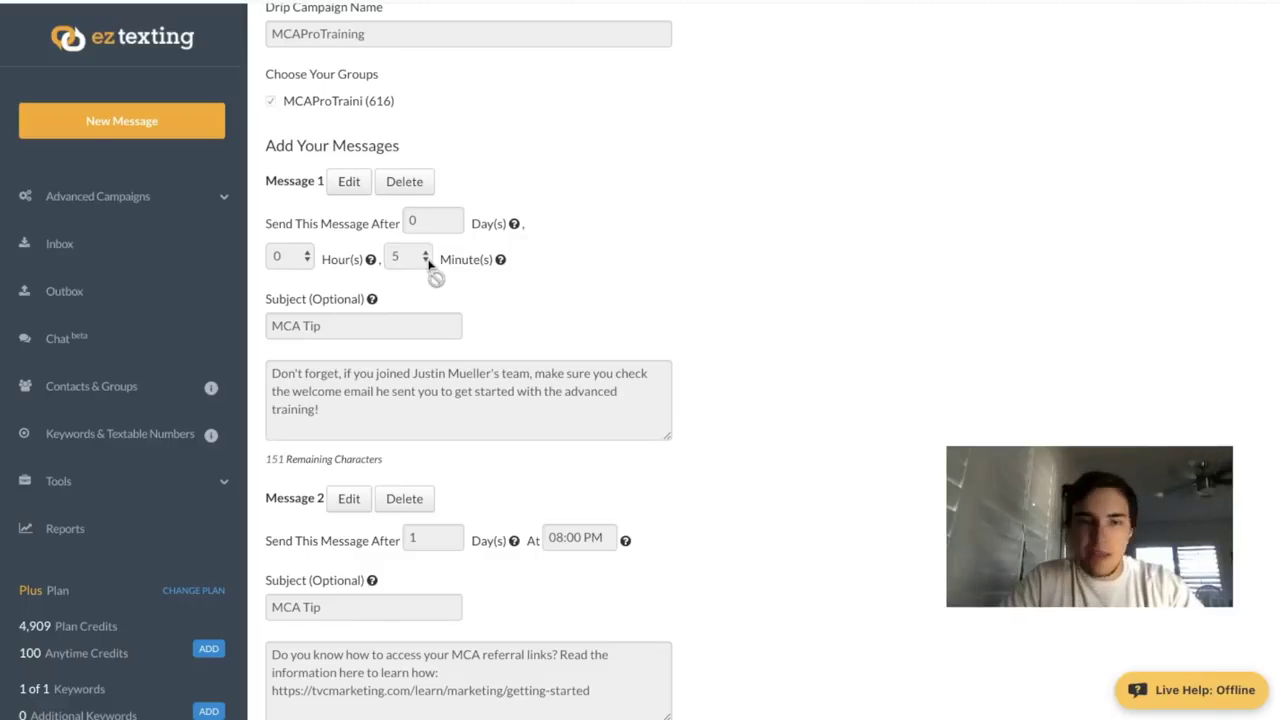
pyautogui.click(349, 181)
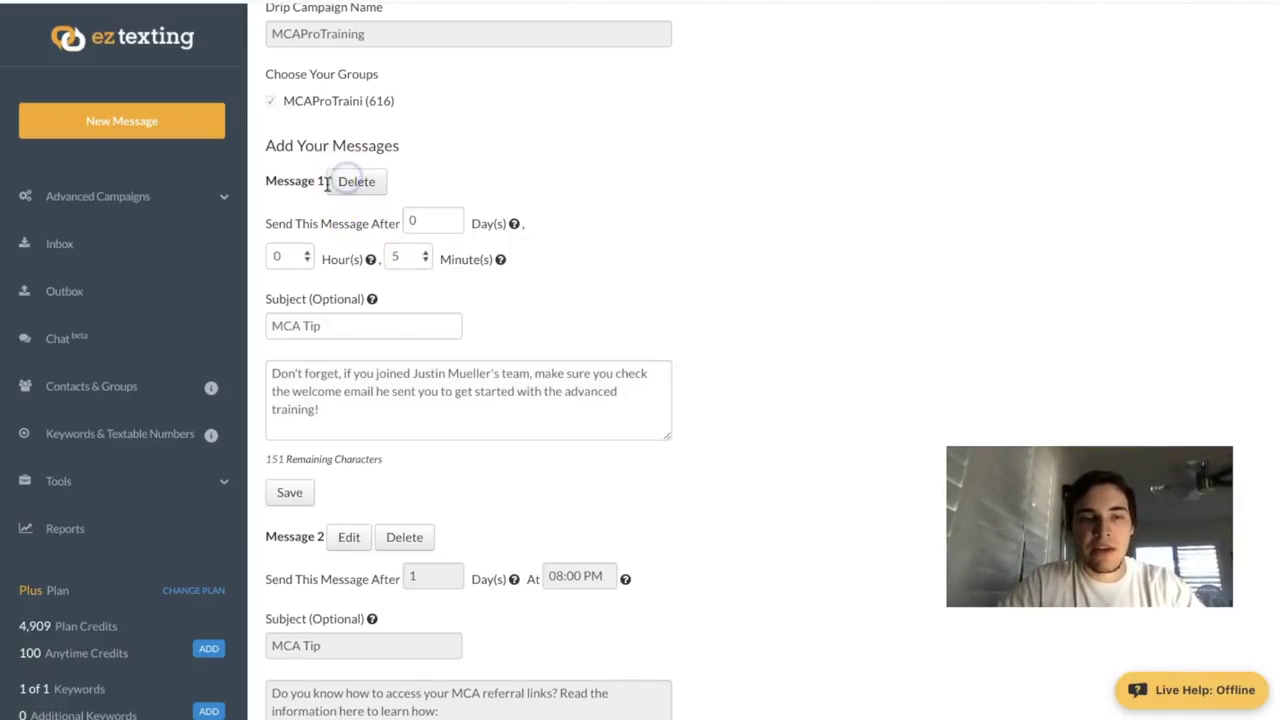
pyautogui.click(417, 257)
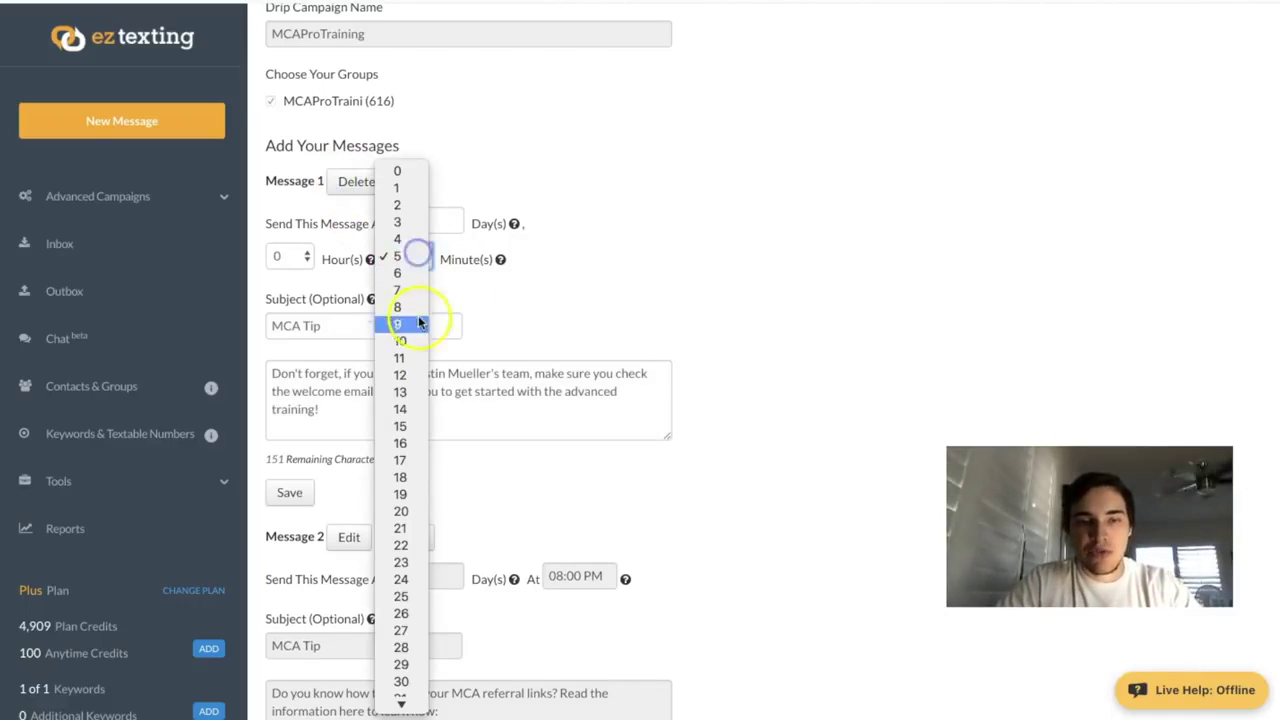
pyautogui.click(397, 256)
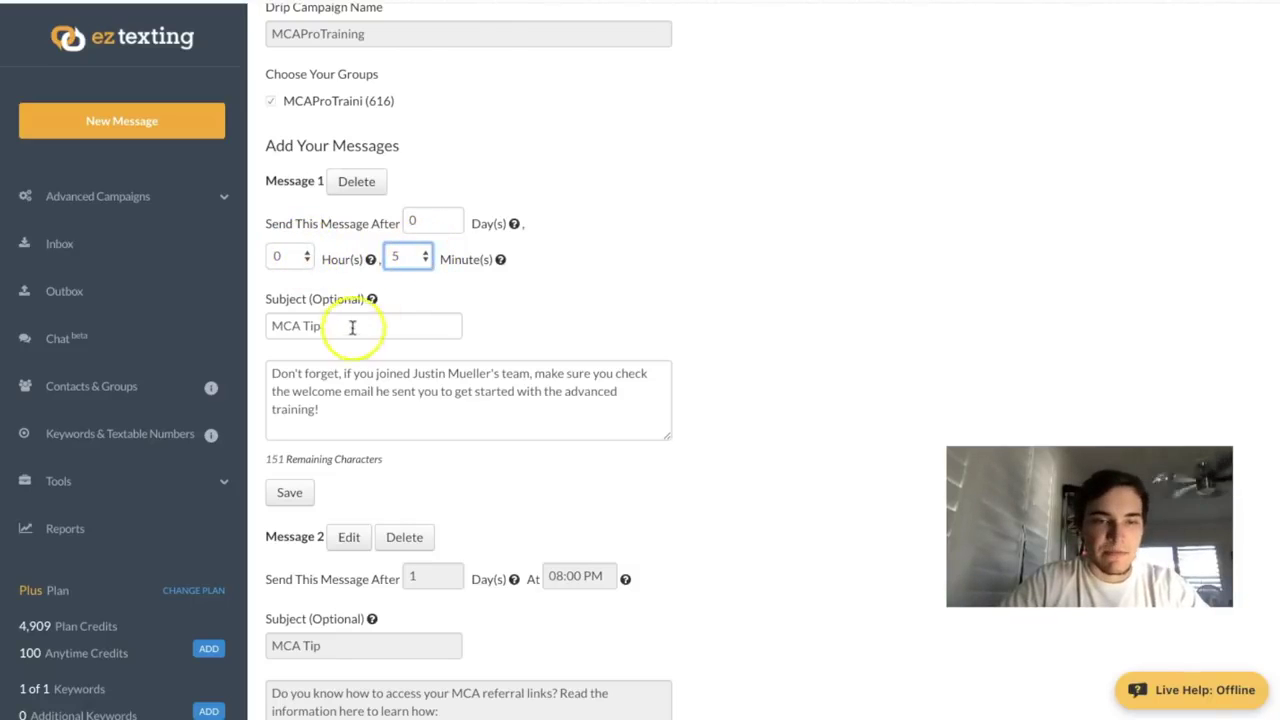
# - Examine the send timing, subject and text of the campaign's messages from Message 1 through Message 9
pyautogui.scroll(-1, 405, 335)
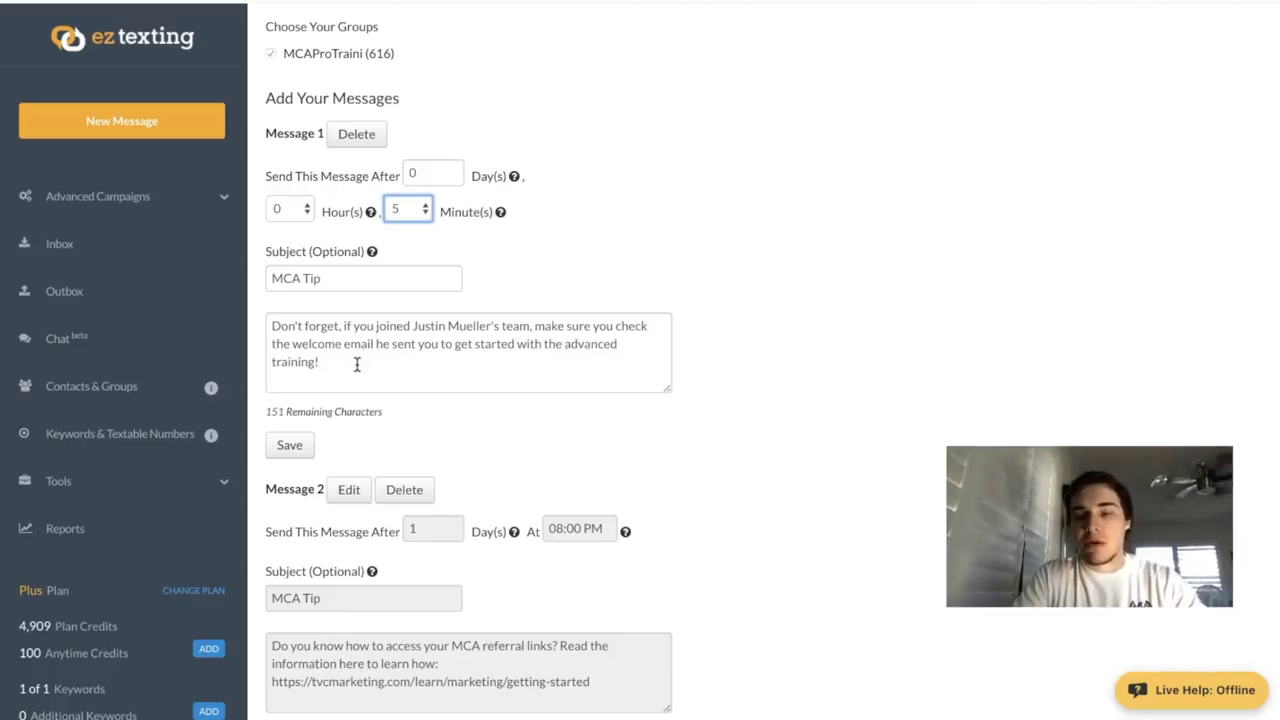
pyautogui.scroll(-2, 357, 365)
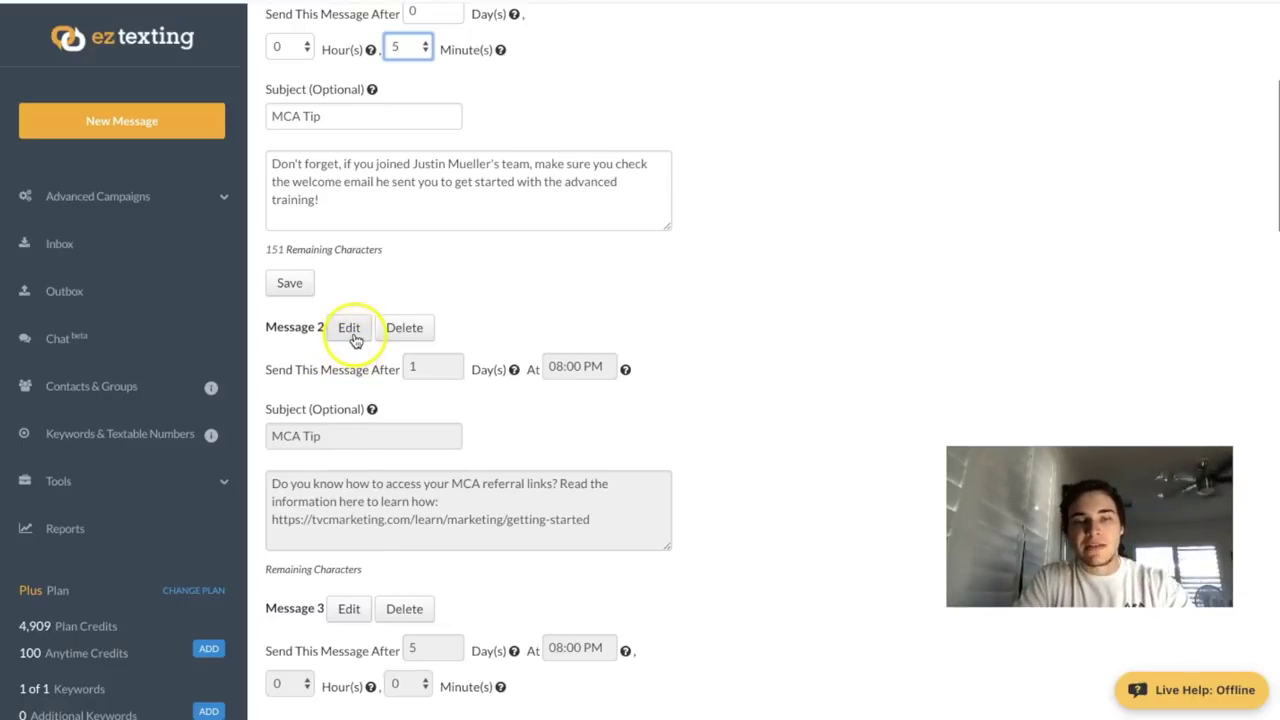
pyautogui.scroll(-1, 458, 490)
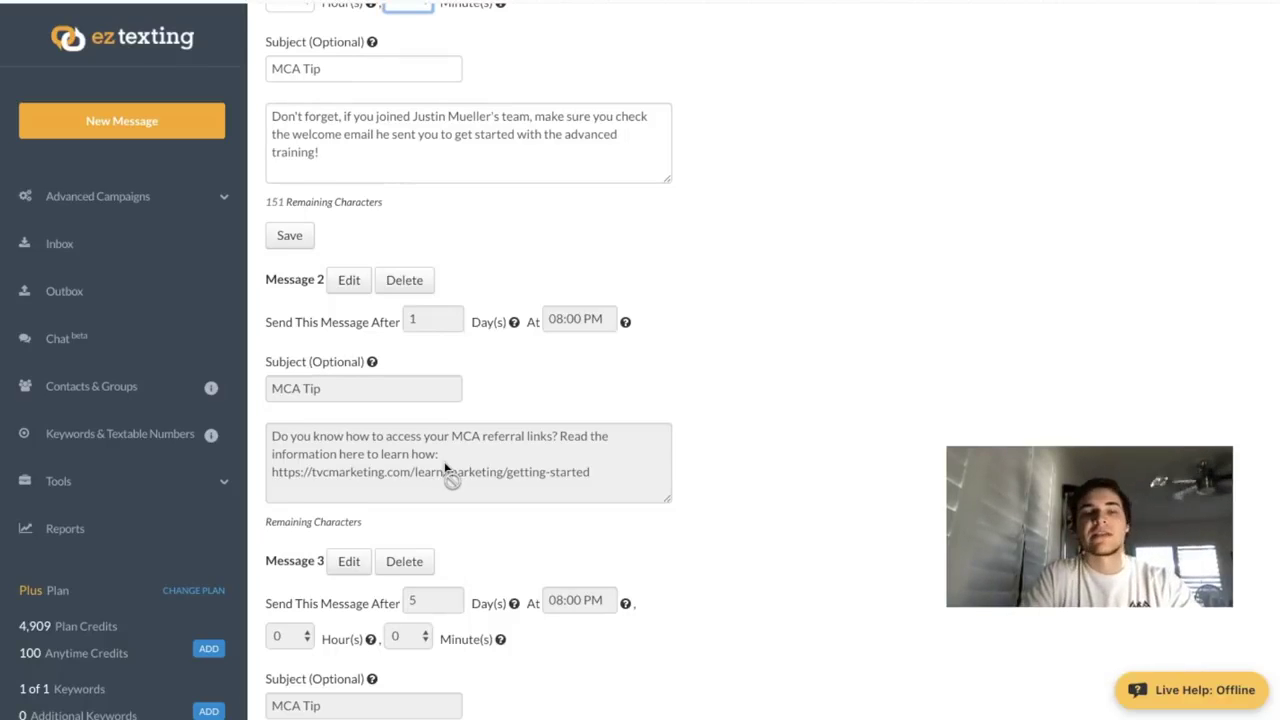
pyautogui.scroll(-7, 446, 468)
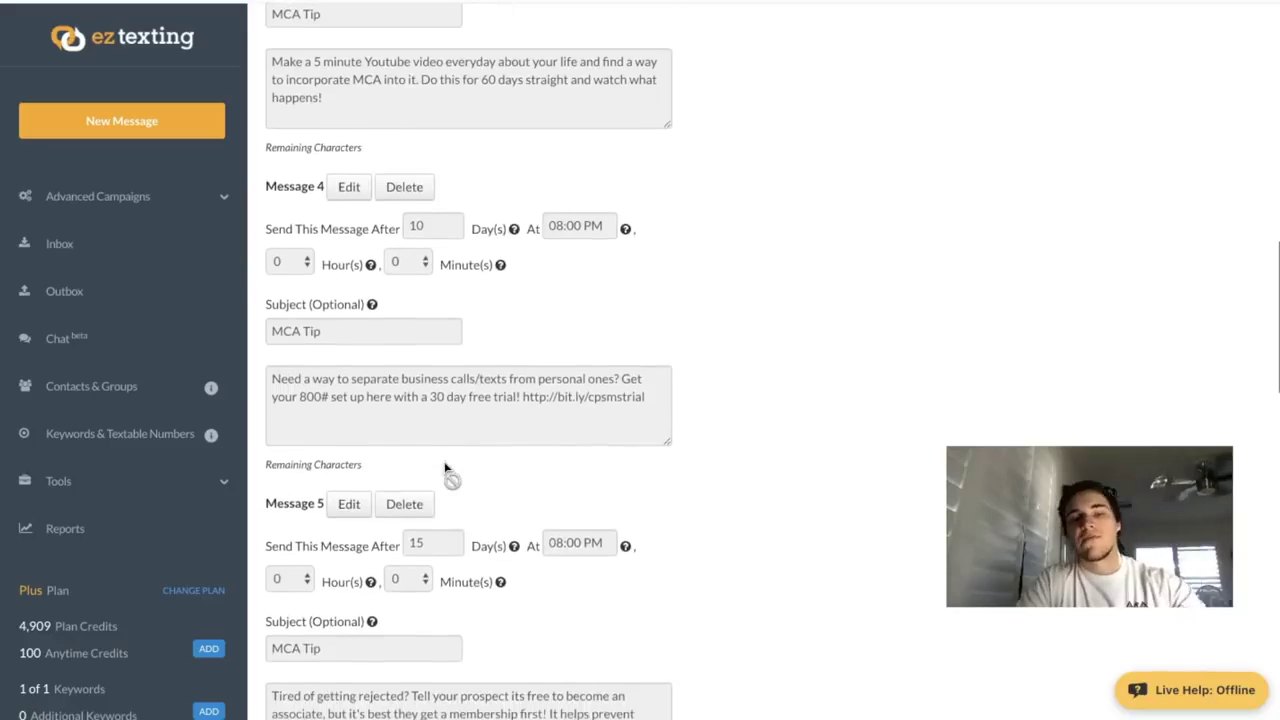
pyautogui.scroll(-1, 446, 468)
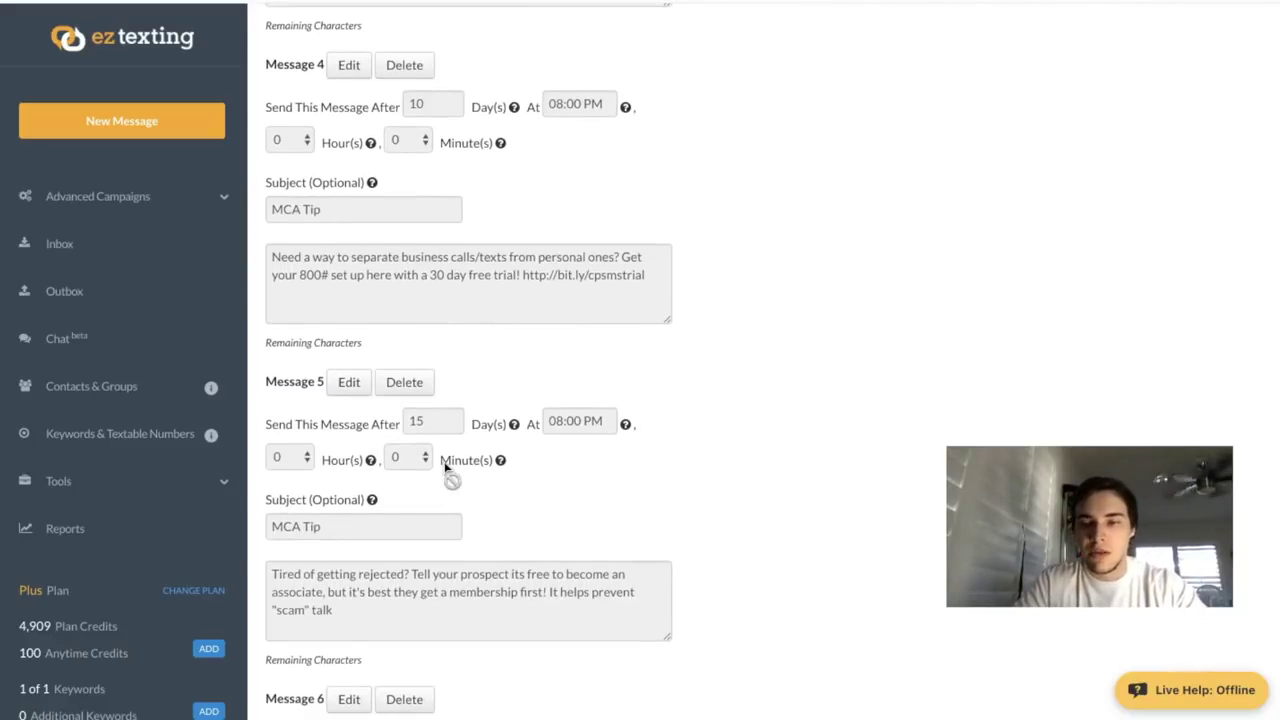
pyautogui.scroll(3, 446, 468)
pyautogui.scroll(-10, 446, 468)
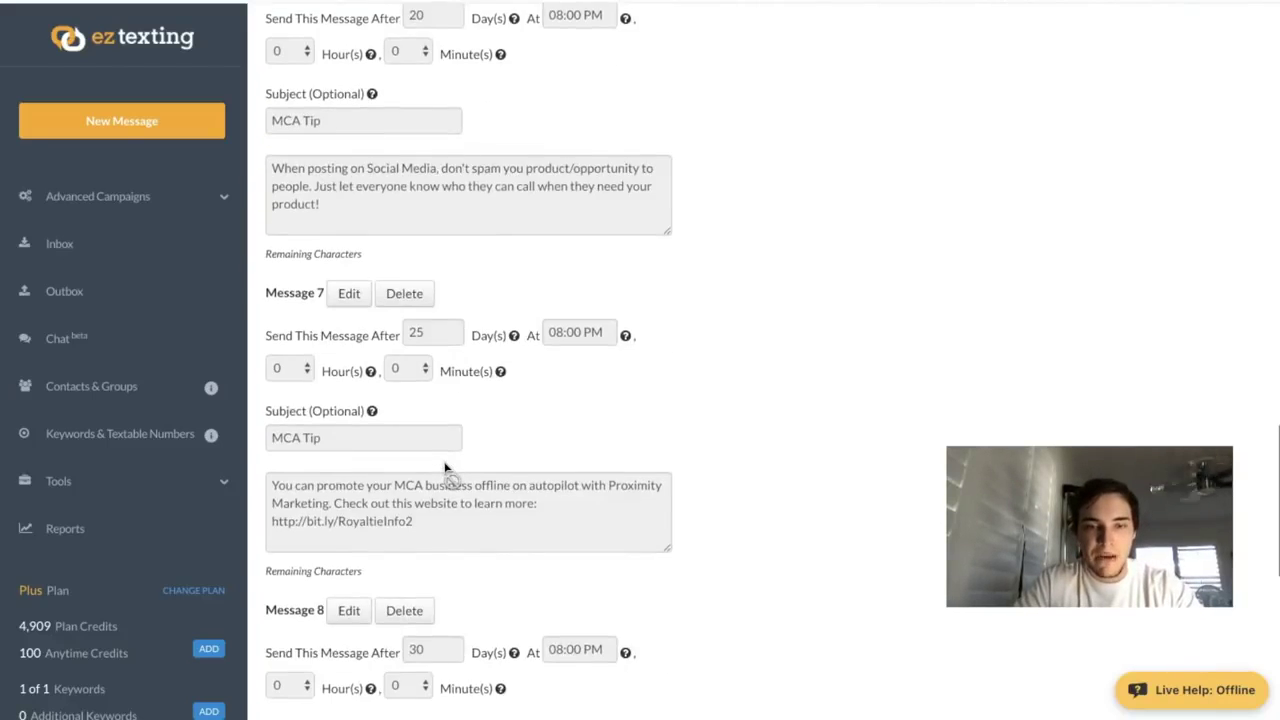
pyautogui.scroll(-2, 446, 468)
pyautogui.scroll(-2, 397, 394)
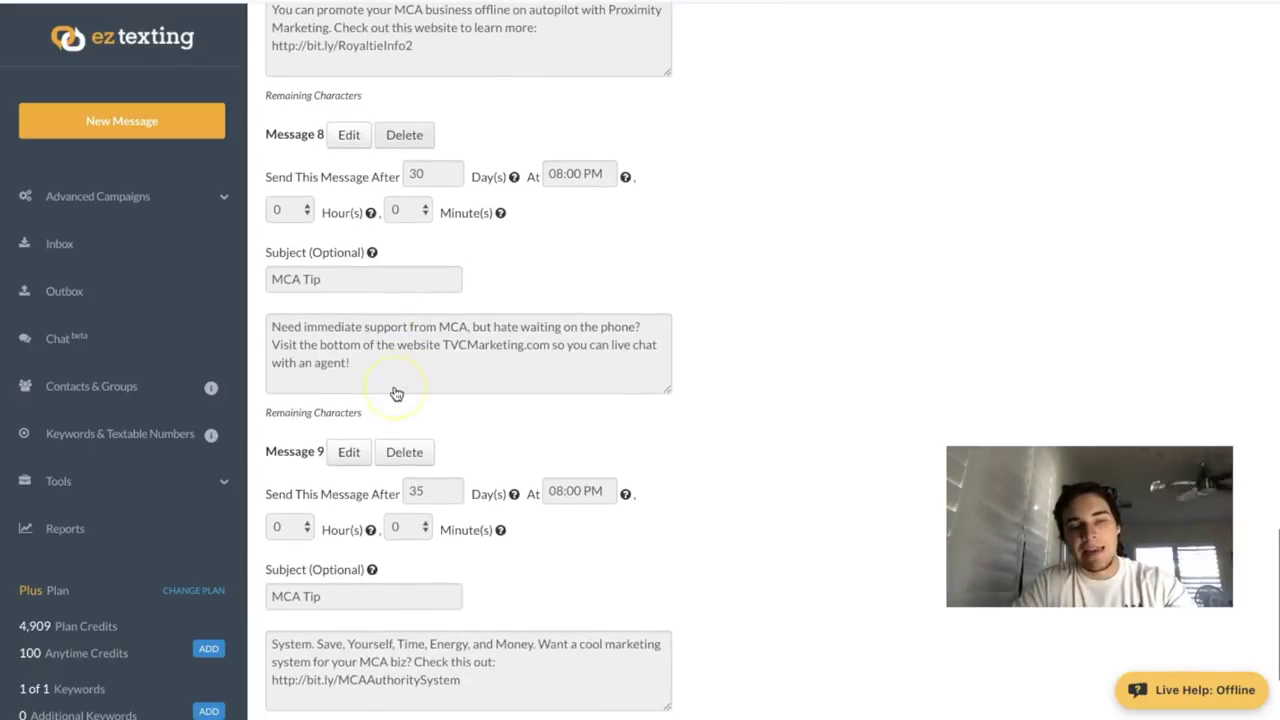
# - Leave the MCAProTraining drip campaign and open the Keywords & Textable Numbers page
pyautogui.scroll(-2, 397, 394)
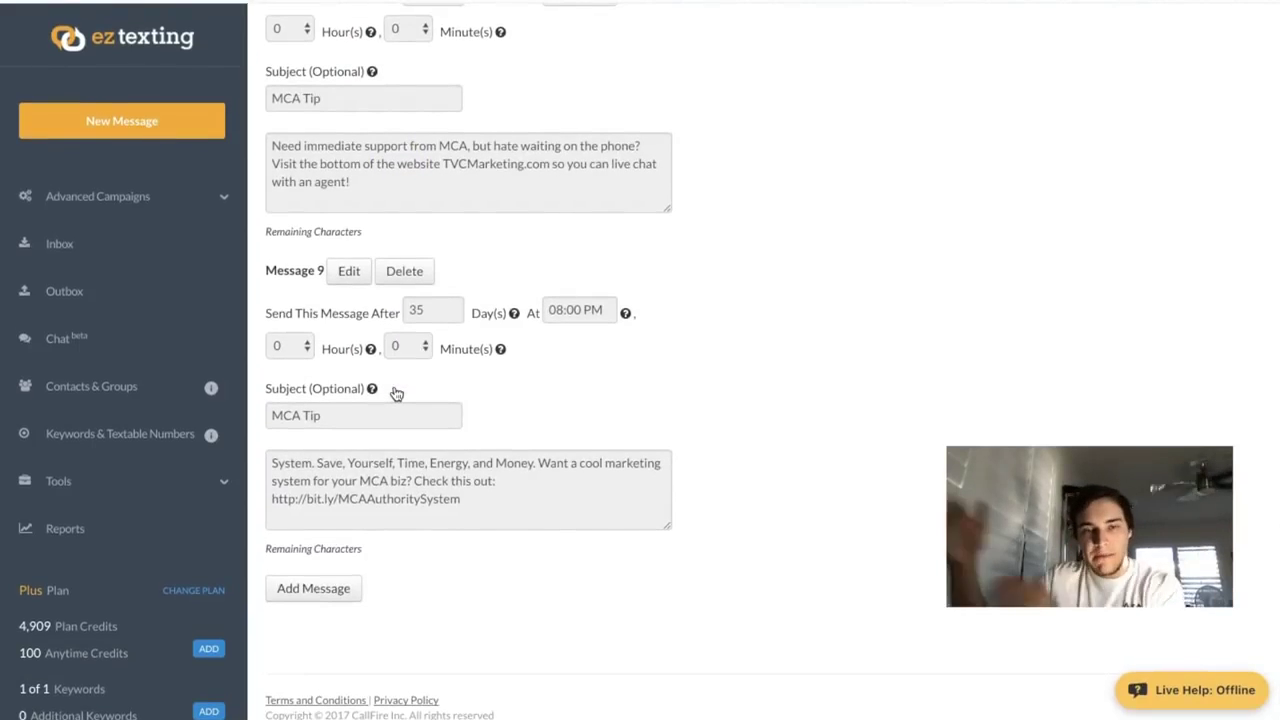
pyautogui.scroll(8, 397, 394)
pyautogui.scroll(12, 396, 393)
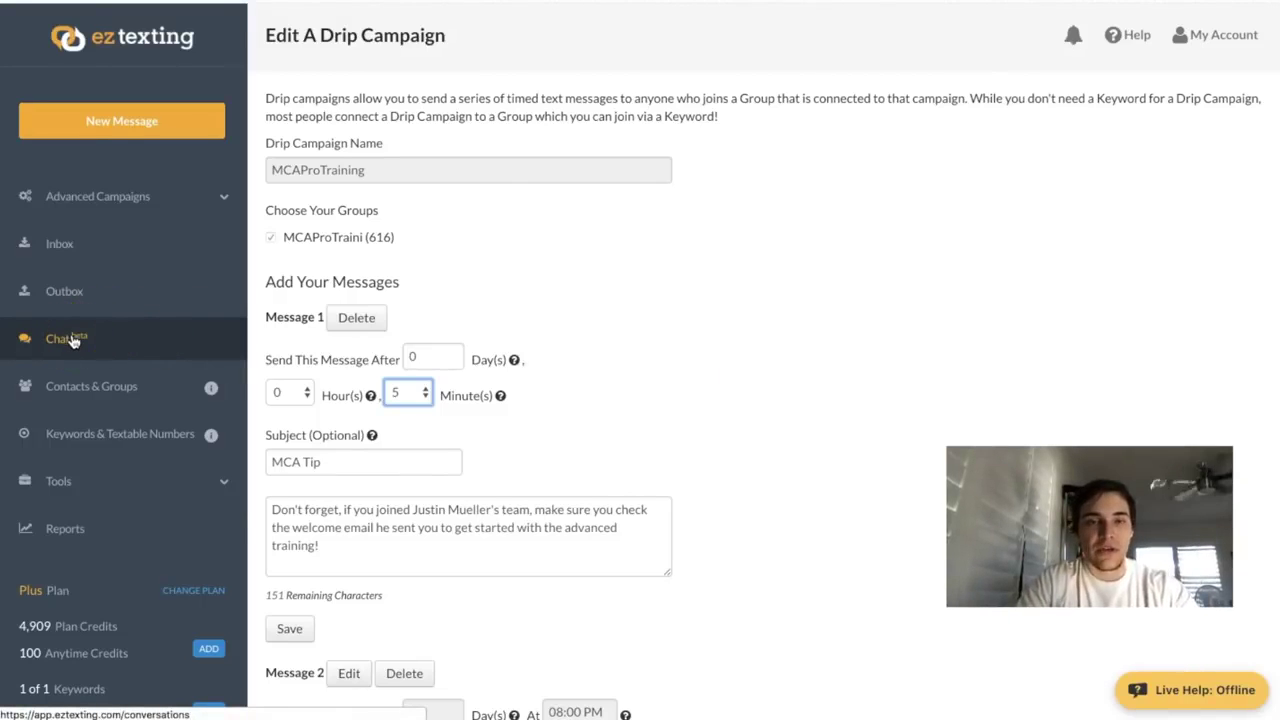
pyautogui.click(108, 527)
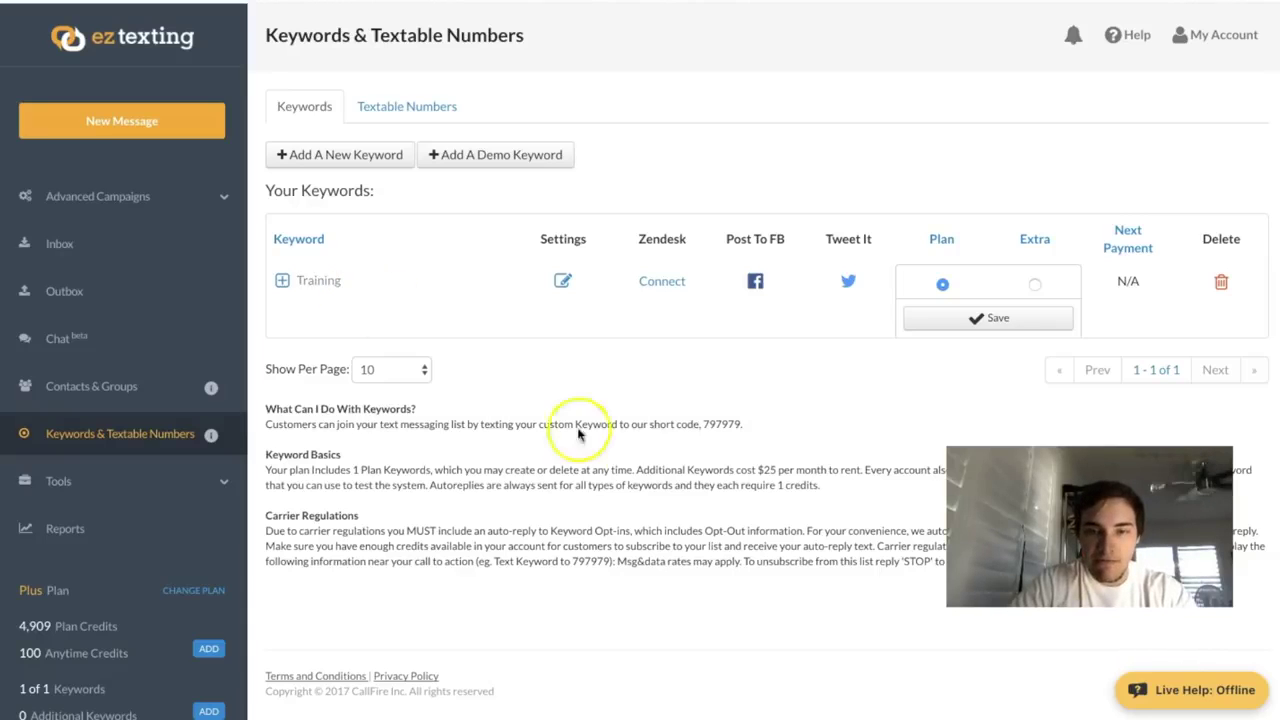
# - Highlight the short code that customers text the custom keyword to in the "What Can I Do With Keywords?" explanation
pyautogui.moveTo(749, 428); pyautogui.dragTo(705, 428)
pyautogui.click(700, 425)
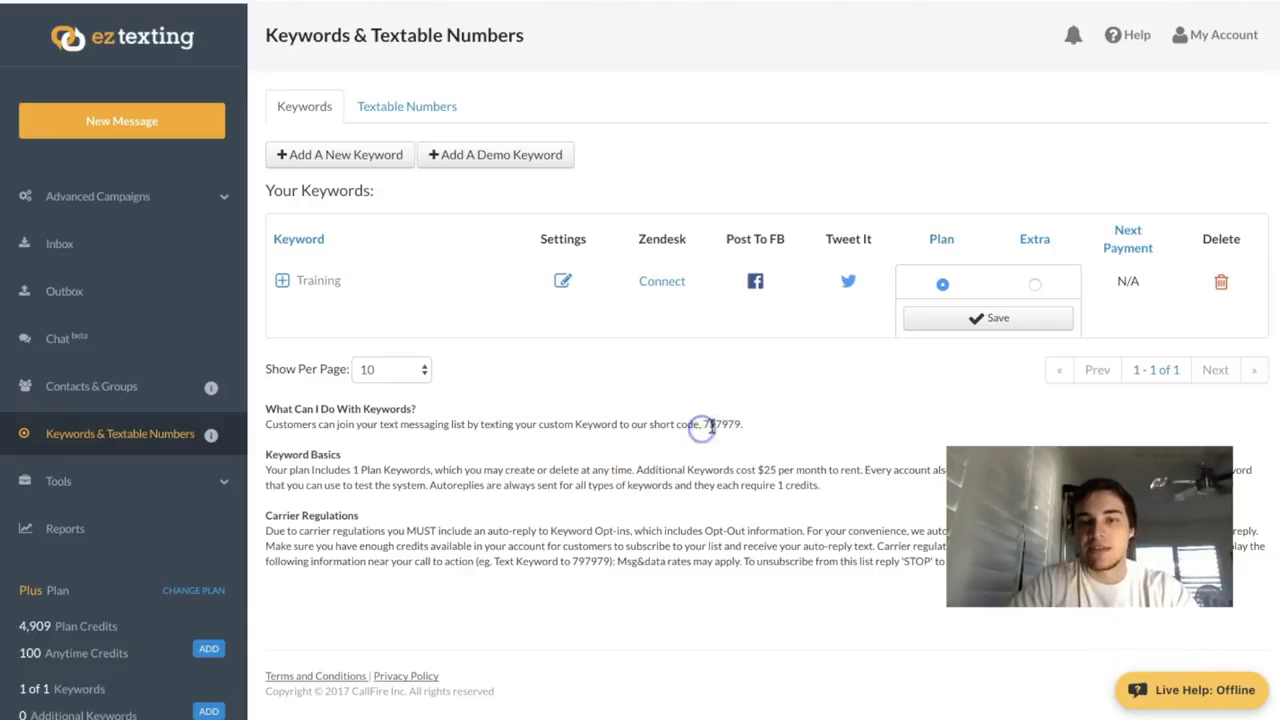
pyautogui.moveTo(708, 420); pyautogui.dragTo(740, 428)
pyautogui.click(767, 431)
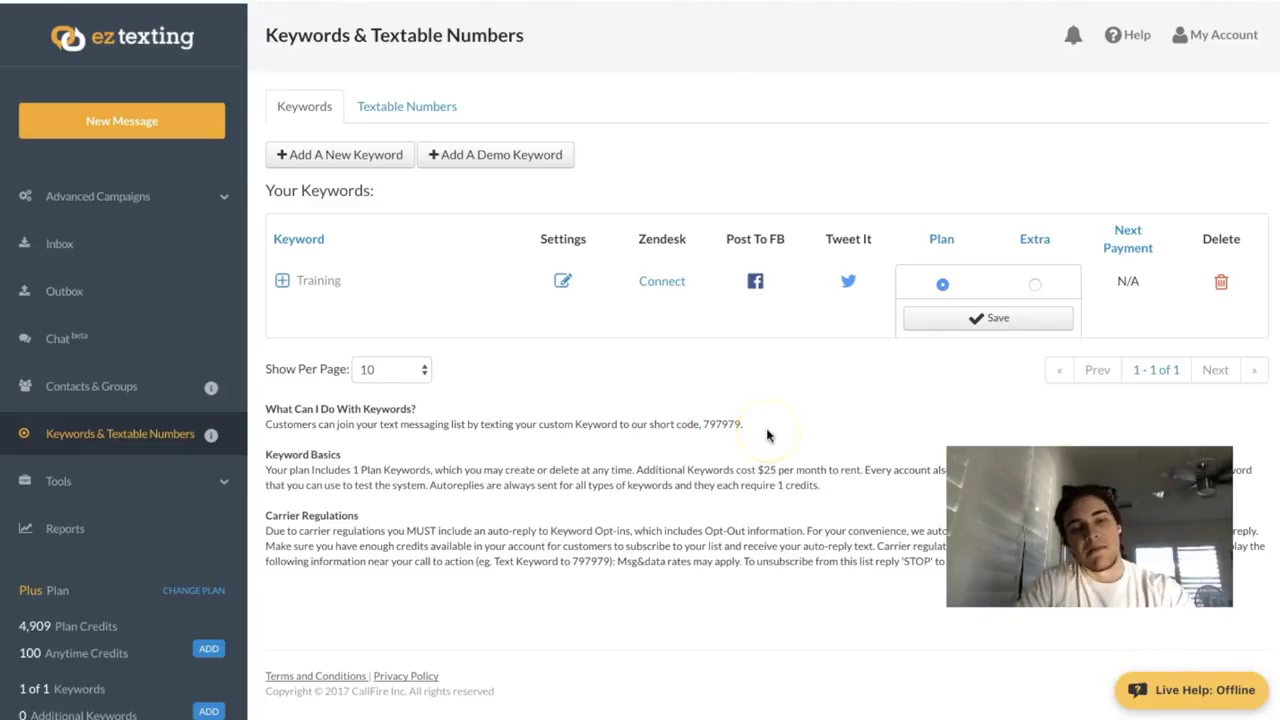
pyautogui.moveTo(767, 431)
pyautogui.mouseDown()
pyautogui.moveTo(723, 423)
pyautogui.moveTo(752, 425)
pyautogui.mouseUp()
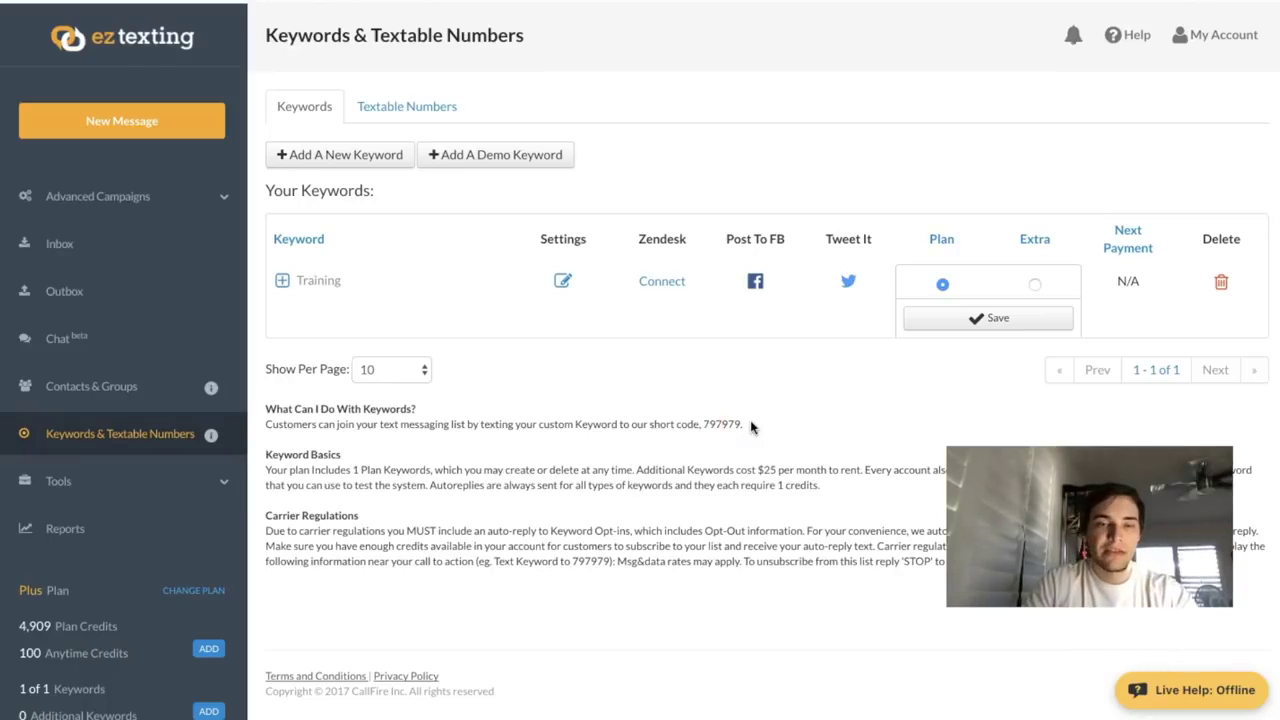
pyautogui.click(356, 341)
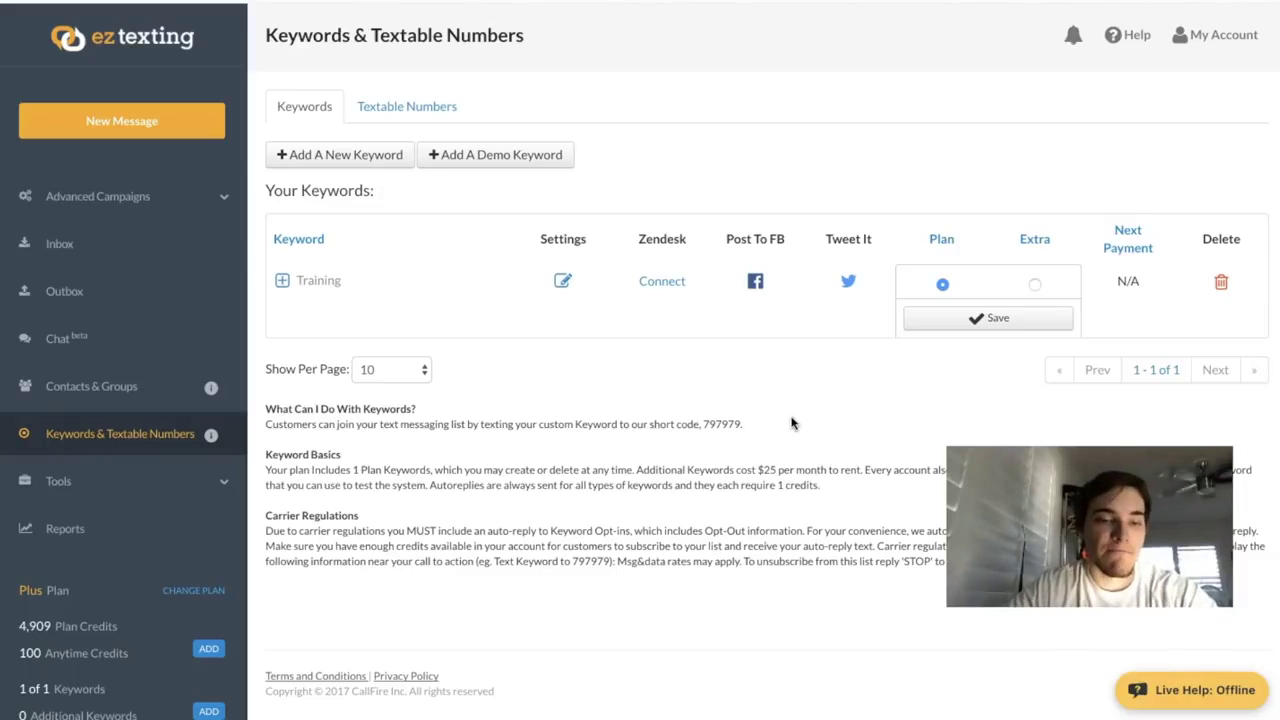
pyautogui.scroll(-1, 791, 423)
pyautogui.scroll(1, 791, 423)
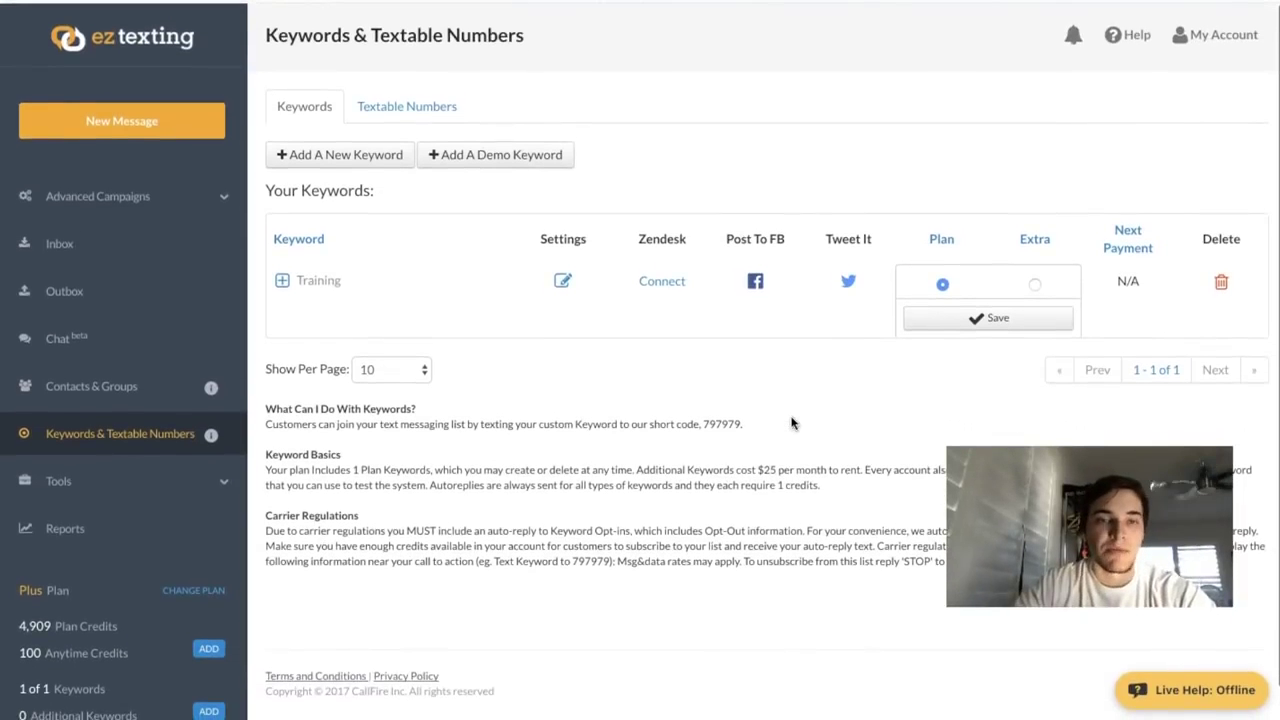